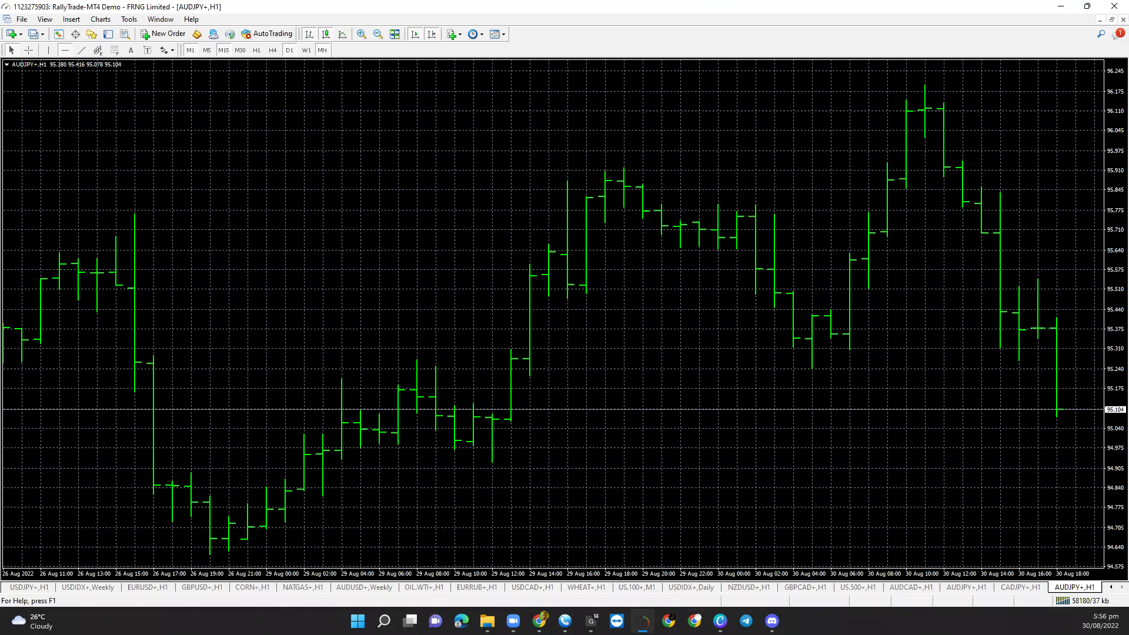
Step: Switch from MetaTrader 4 to the Gmail window showing the demo-account confirmation email
{"action": "mouse_move", "coordinate": [547, 609]}
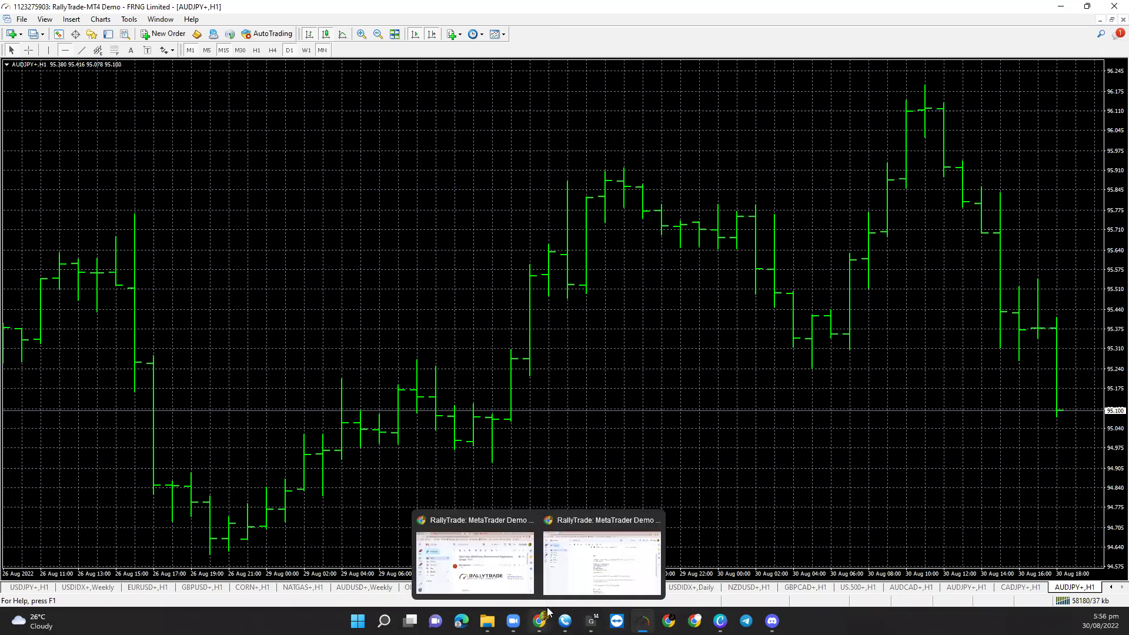
{"action": "left_click", "coordinate": [614, 544]}
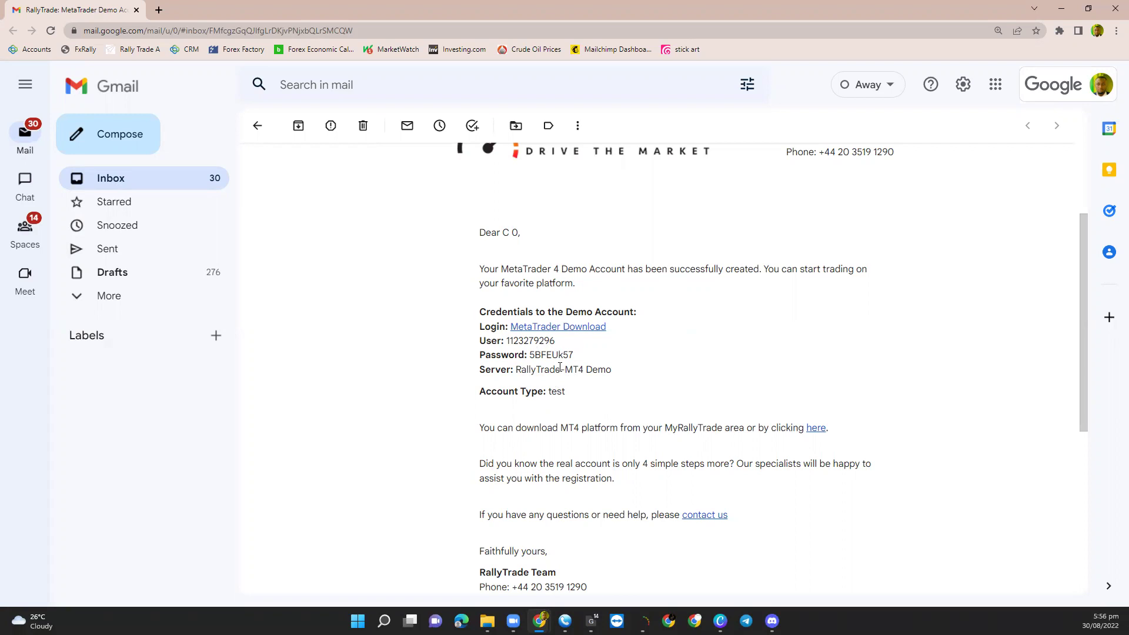
Step: Open a new blank Chrome tab beside the Gmail credentials message
{"action": "mouse_move", "coordinate": [644, 620]}
{"action": "left_click", "coordinate": [159, 10]}
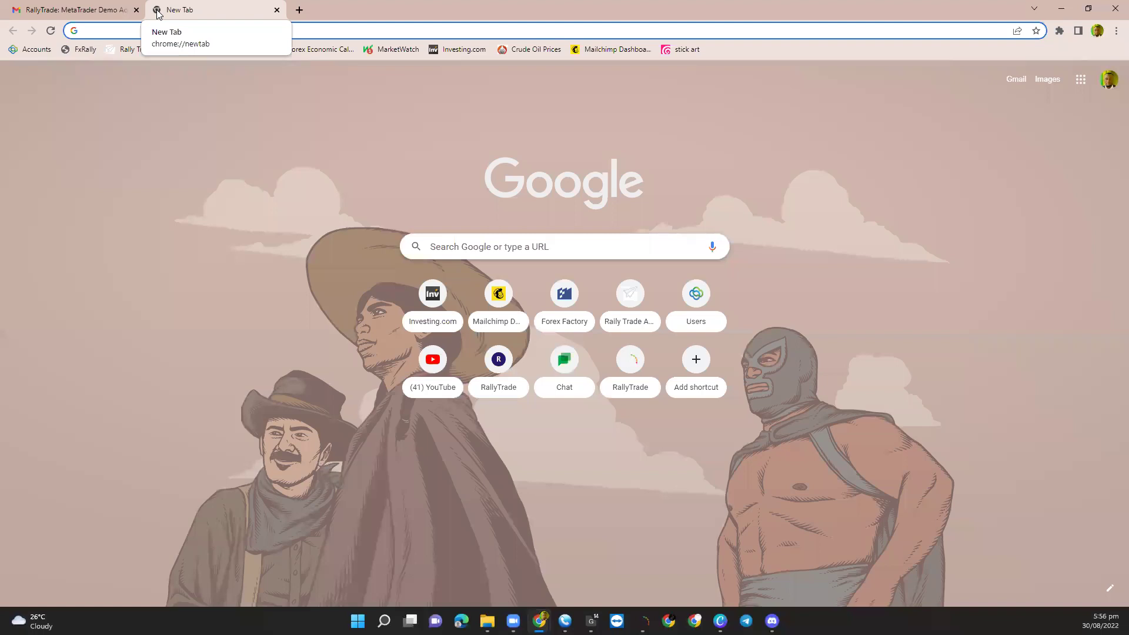
Step: Load rally.trade in the new tab, then return to the MetaTrader 4 AUDJPY chart
{"action": "type", "text": "rally.trade"}
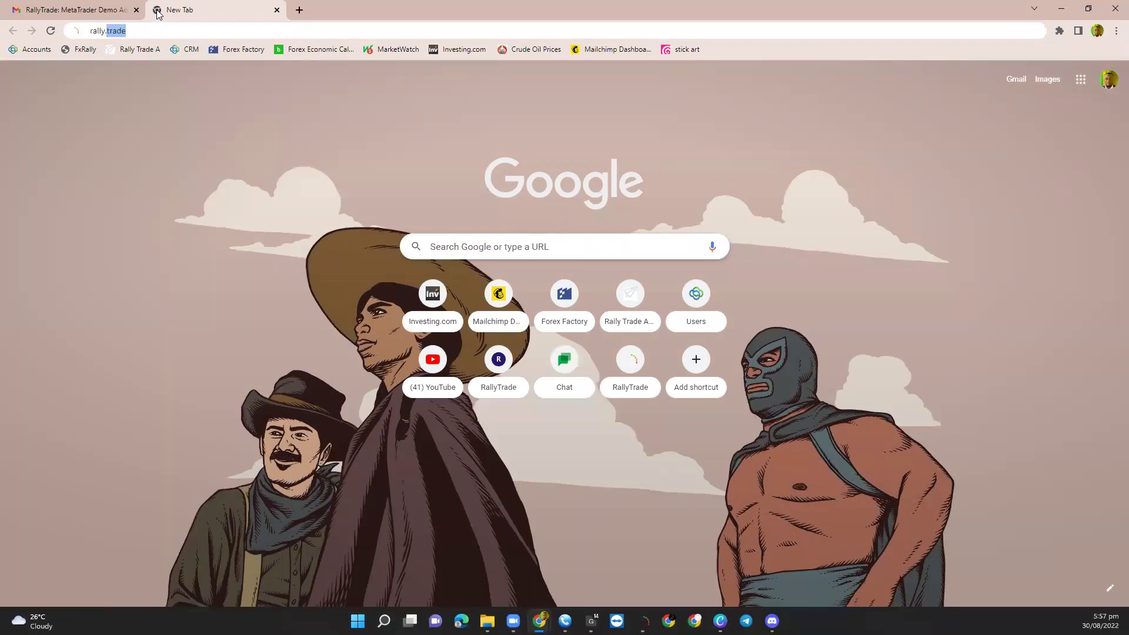
{"action": "key", "text": "Return"}
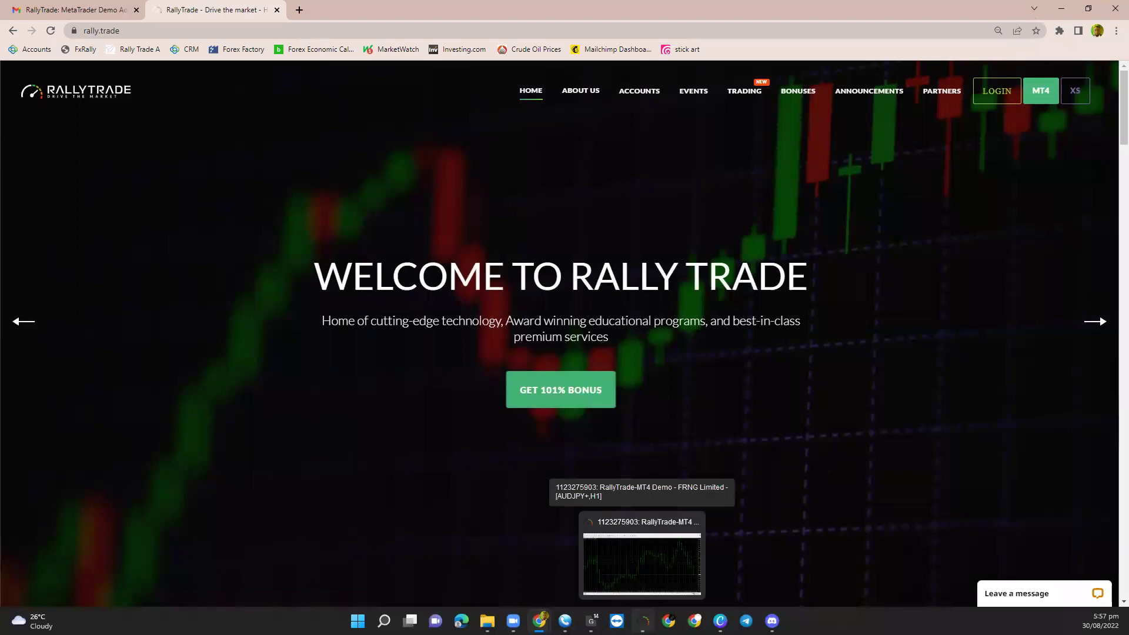
{"action": "left_click", "coordinate": [642, 564]}
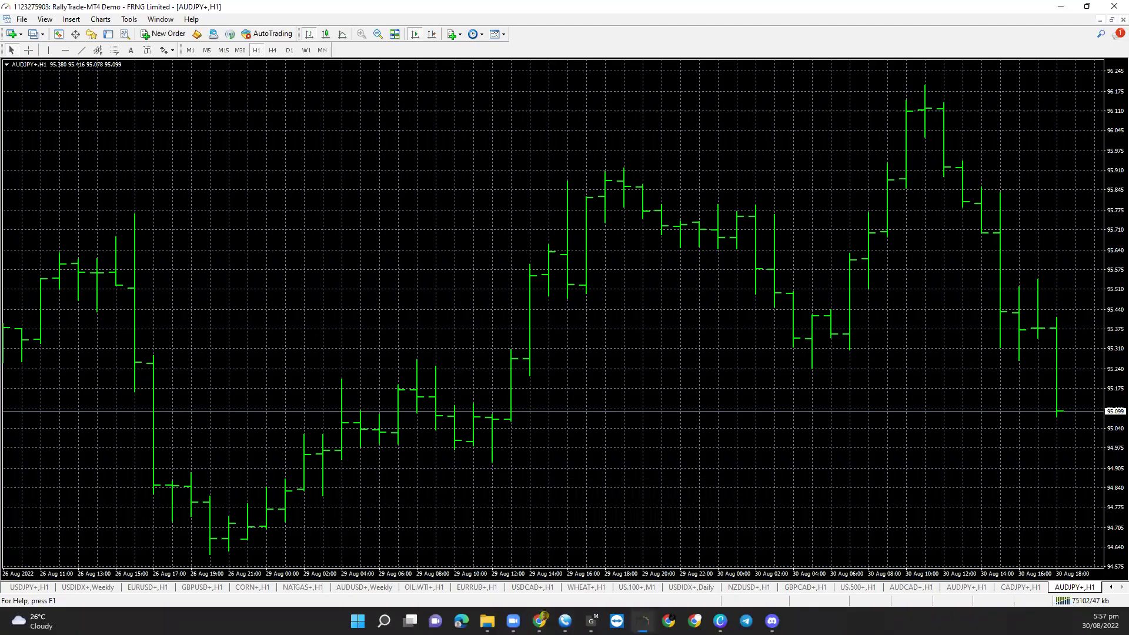
{"action": "mouse_move", "coordinate": [539, 621]}
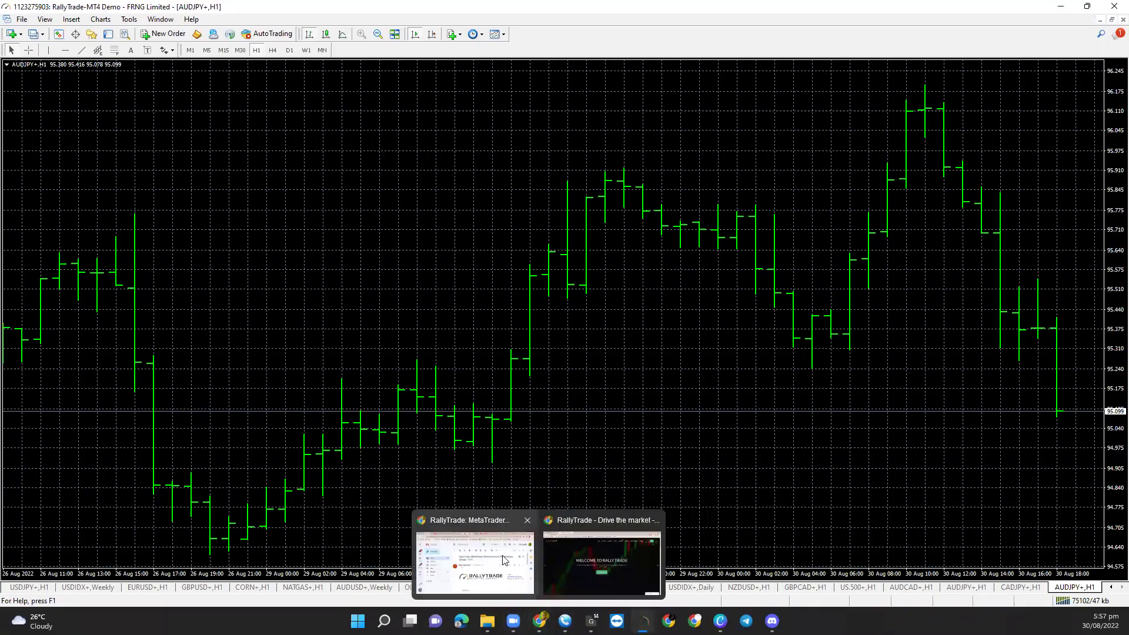
{"action": "left_click", "coordinate": [503, 559]}
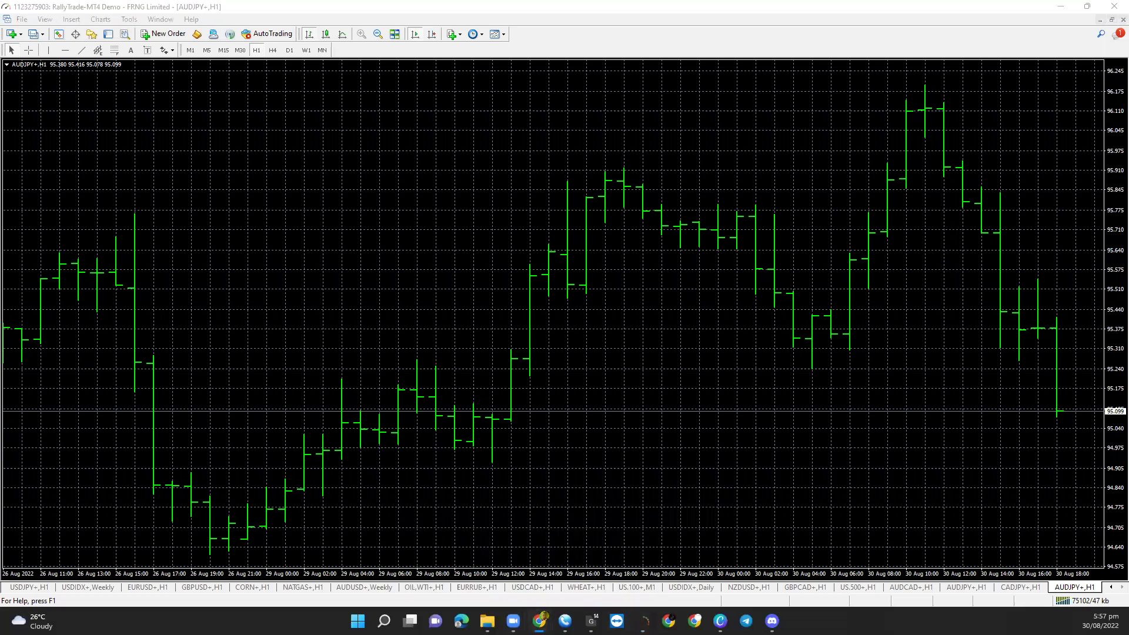
{"action": "left_click", "coordinate": [637, 558]}
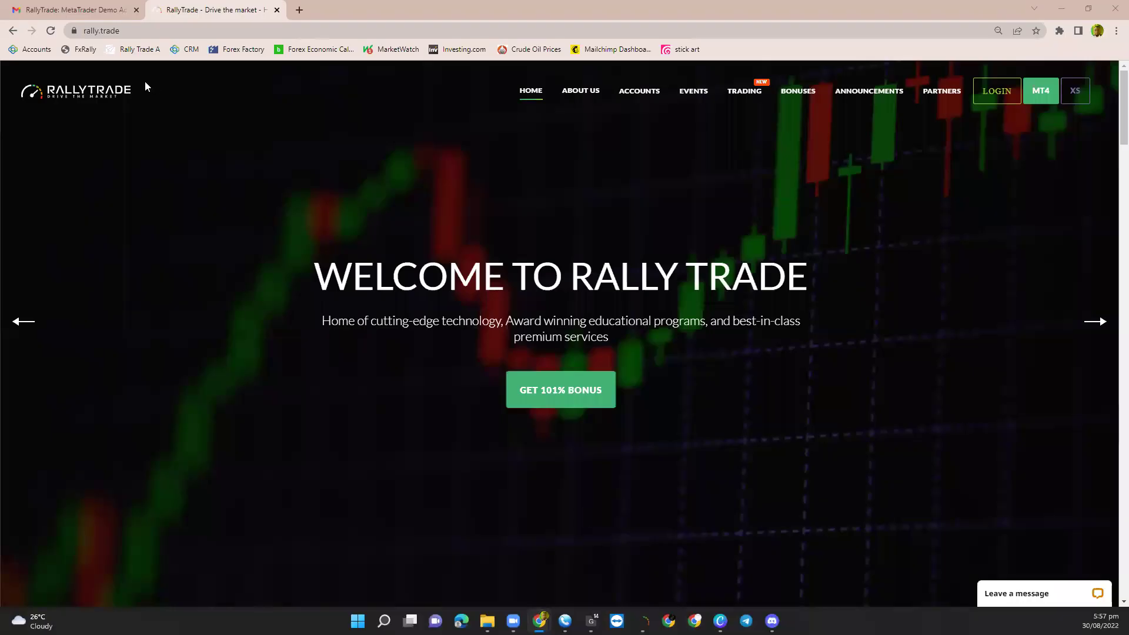
{"action": "left_click", "coordinate": [70, 10]}
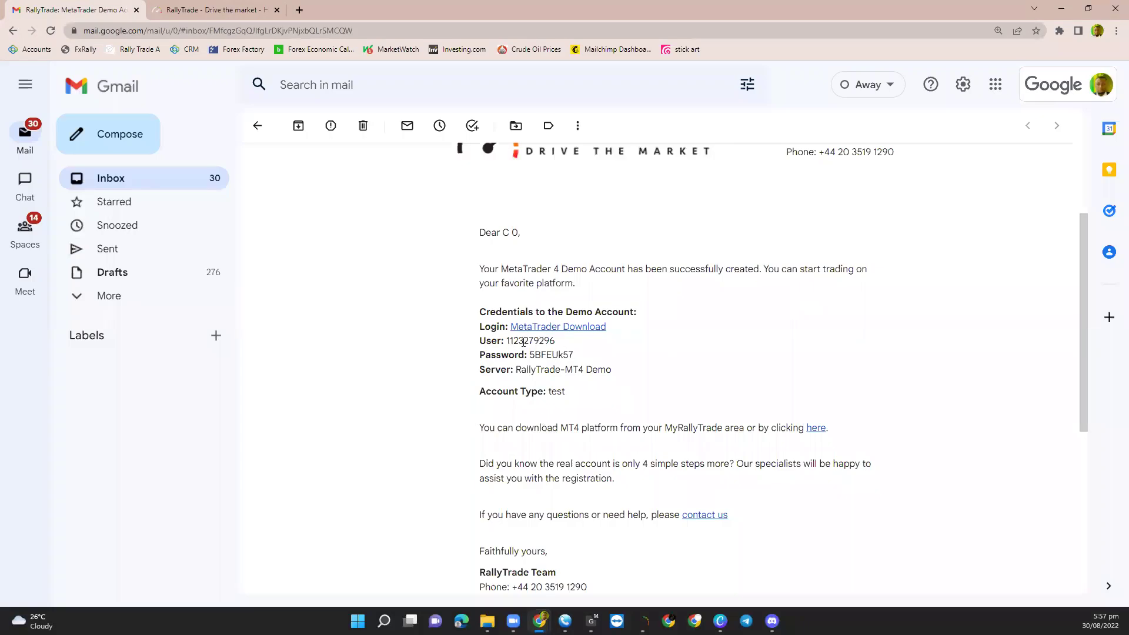
{"action": "left_click_drag", "start_coordinate": [507, 341], "coordinate": [577, 356]}
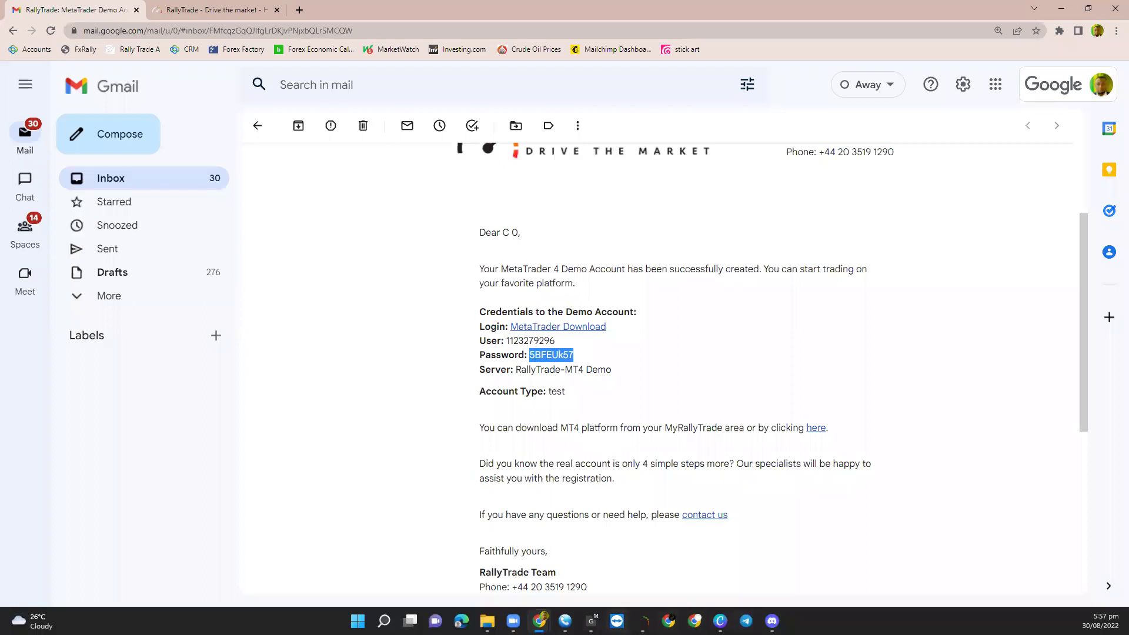
{"action": "mouse_move", "coordinate": [643, 621]}
{"action": "left_click", "coordinate": [643, 558]}
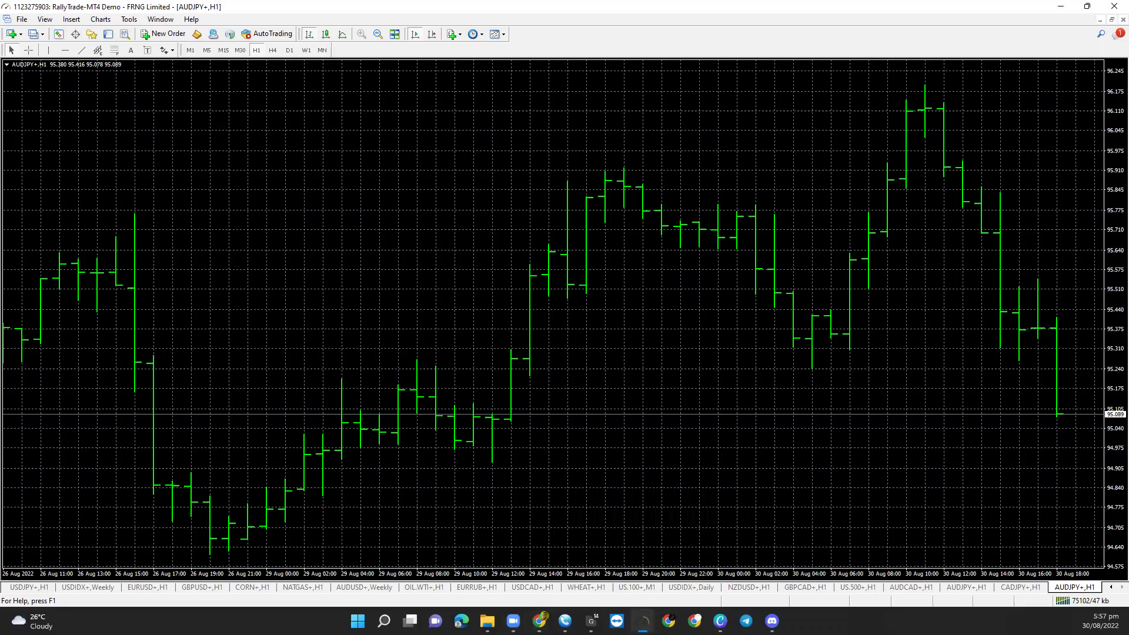
Step: Open File > Login to Trade Account, move the dialog aside, and switch to the Gmail credentials email
{"action": "left_click", "coordinate": [21, 19]}
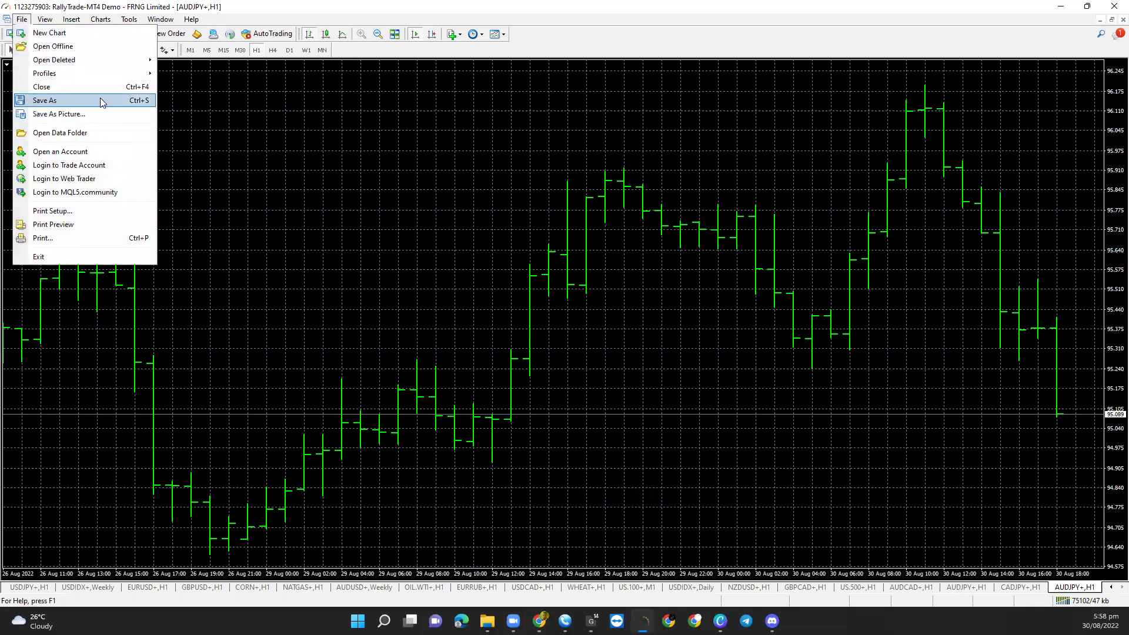
{"action": "left_click", "coordinate": [83, 168]}
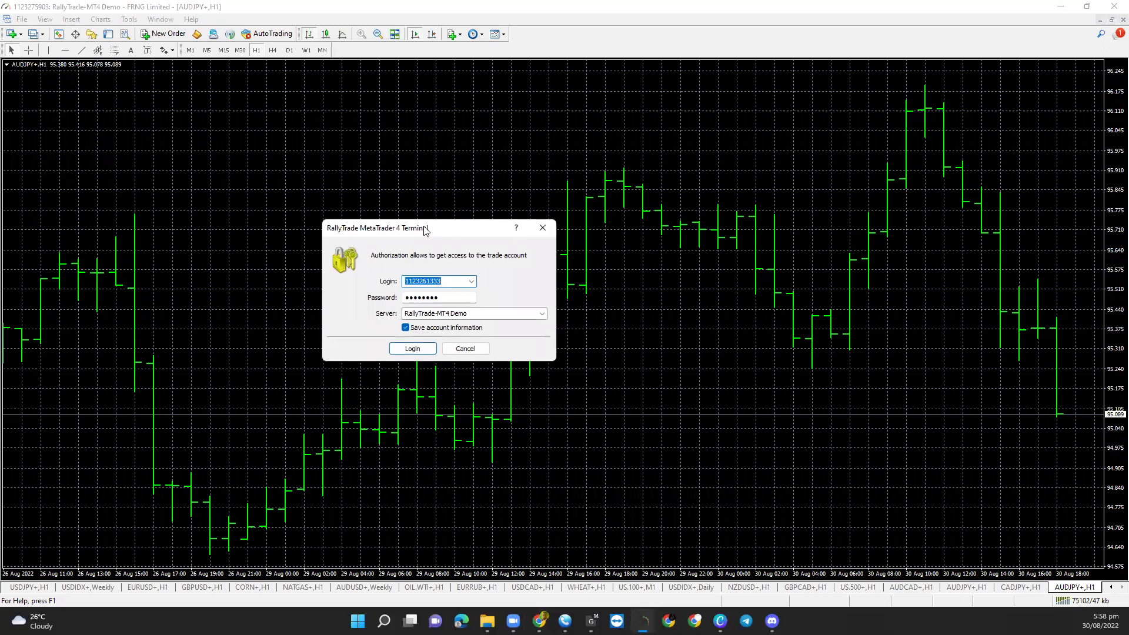
{"action": "left_click_drag", "start_coordinate": [426, 230], "coordinate": [442, 187]}
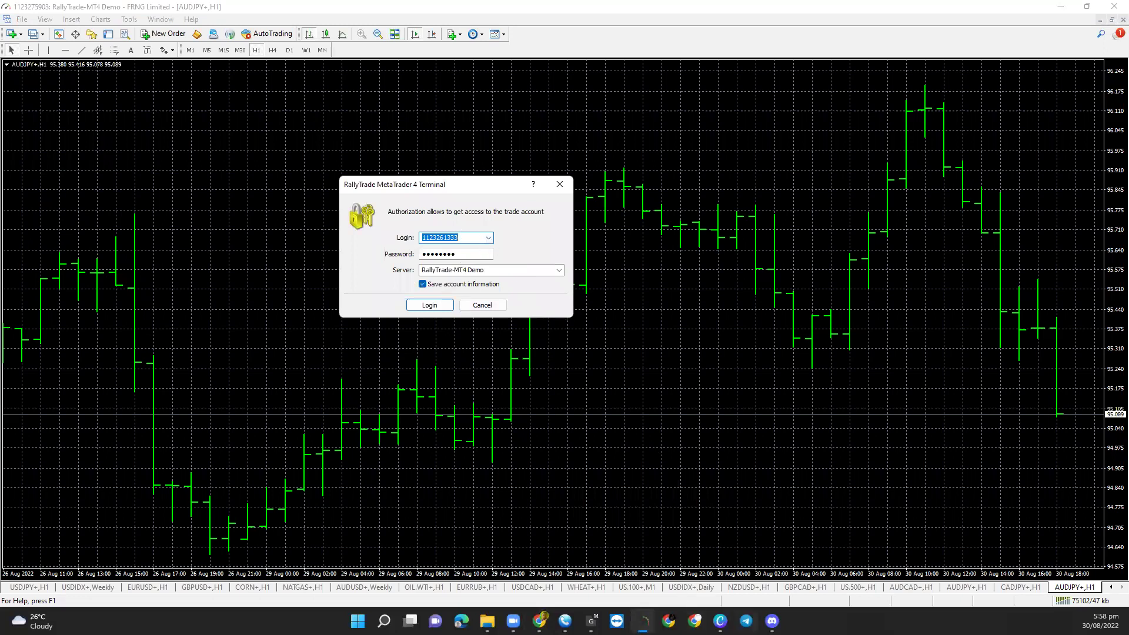
{"action": "mouse_move", "coordinate": [539, 621]}
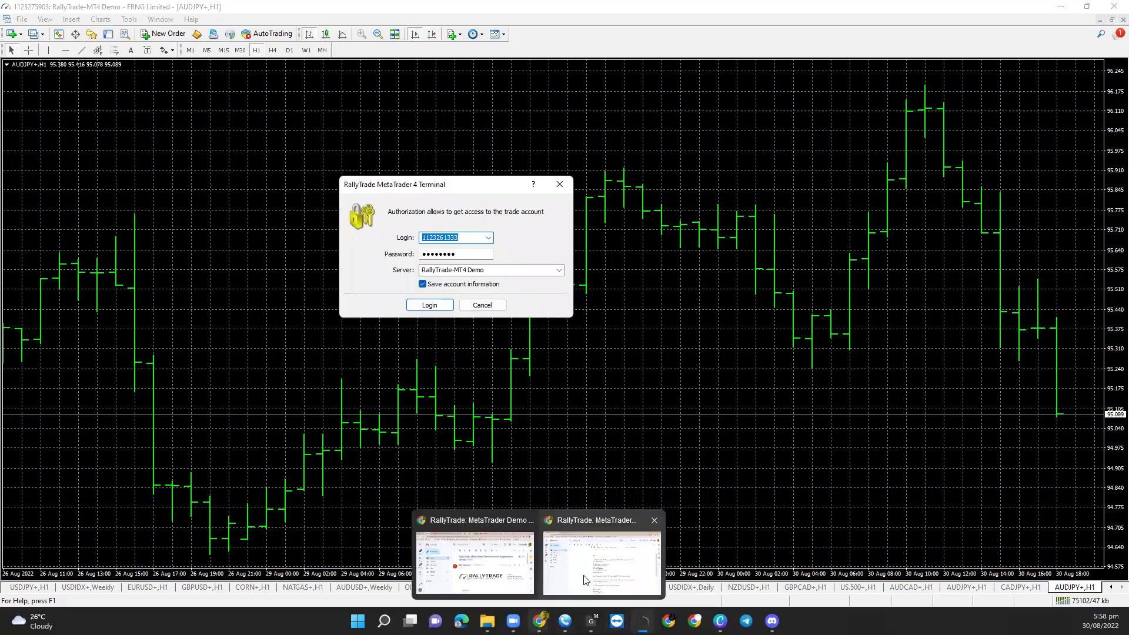
{"action": "left_click", "coordinate": [598, 572]}
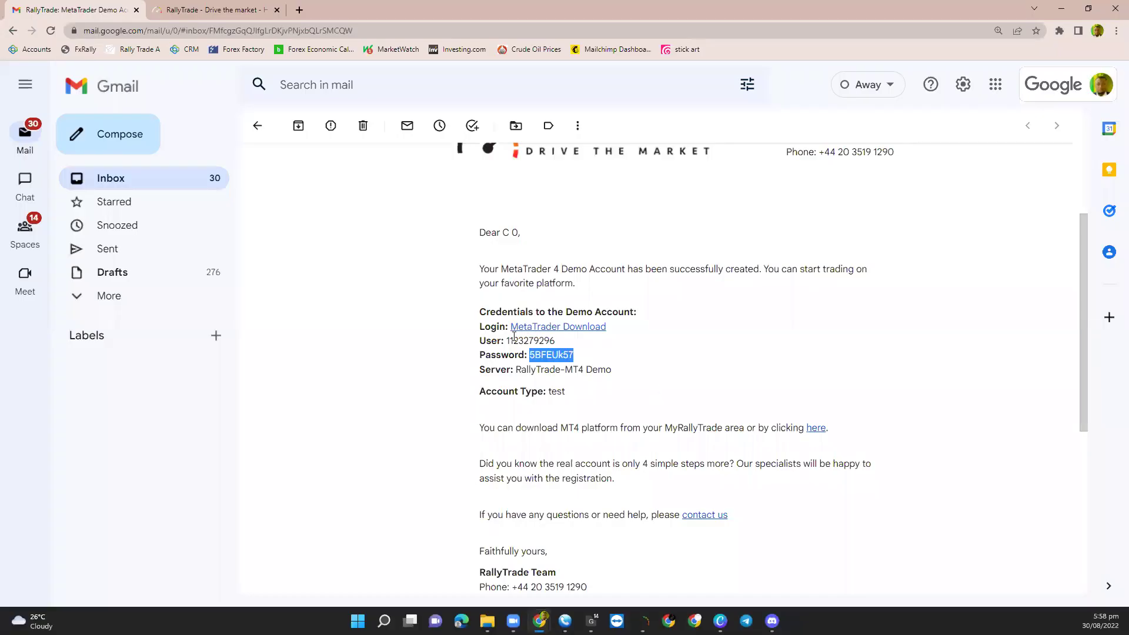
Step: Copy the demo account's user number from the email and return to the MT4 login dialog
{"action": "left_click_drag", "start_coordinate": [507, 341], "coordinate": [553, 343]}
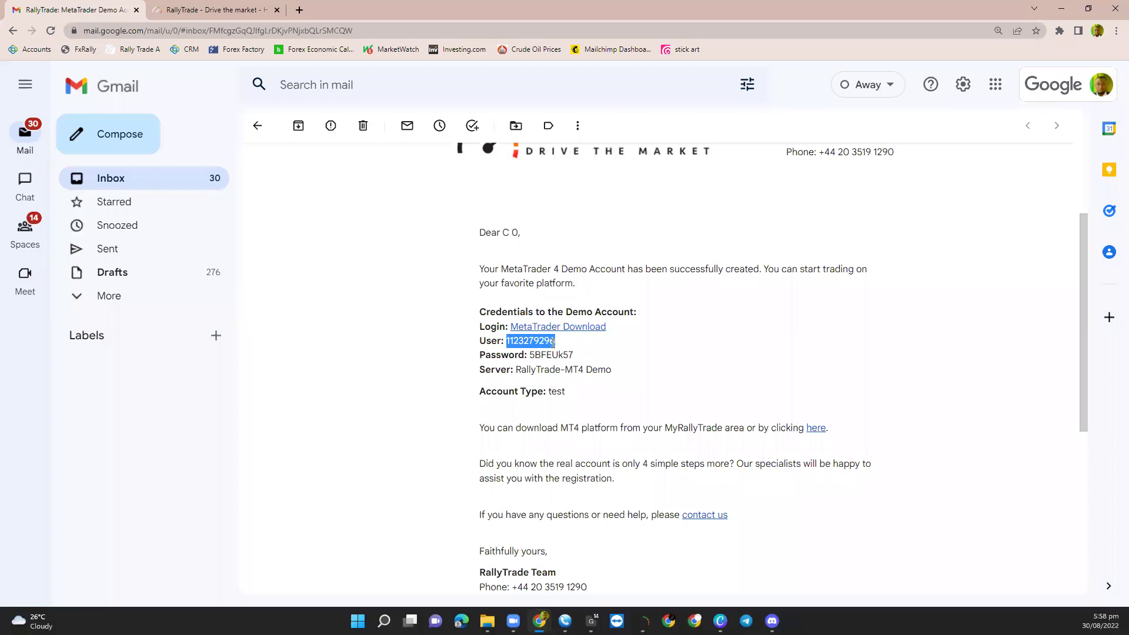
{"action": "right_click", "coordinate": [539, 343]}
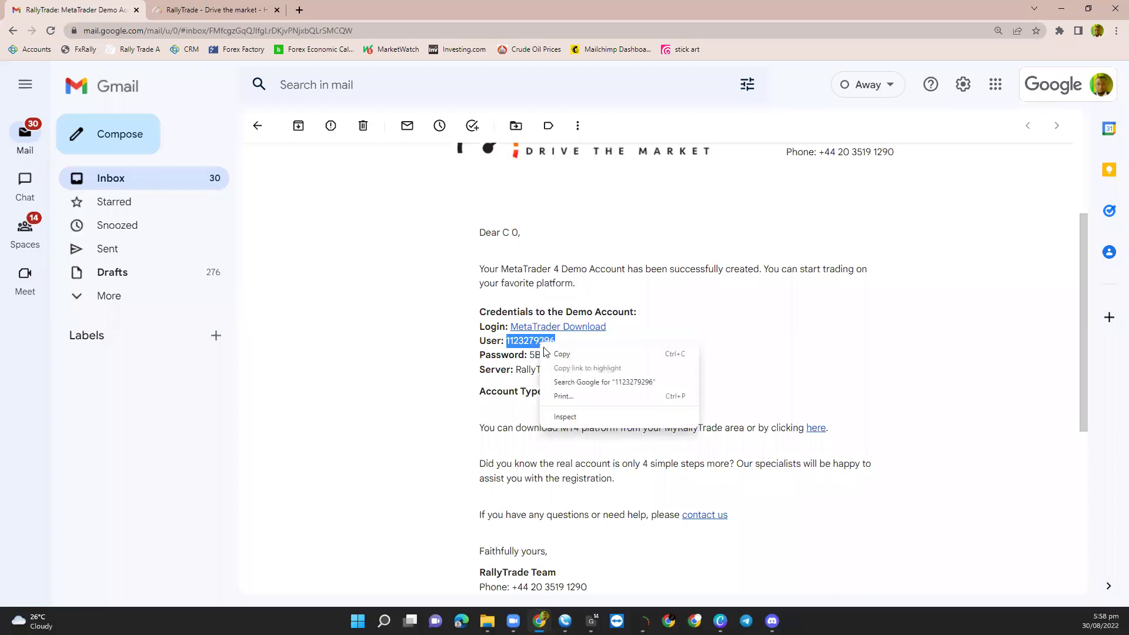
{"action": "left_click", "coordinate": [567, 357]}
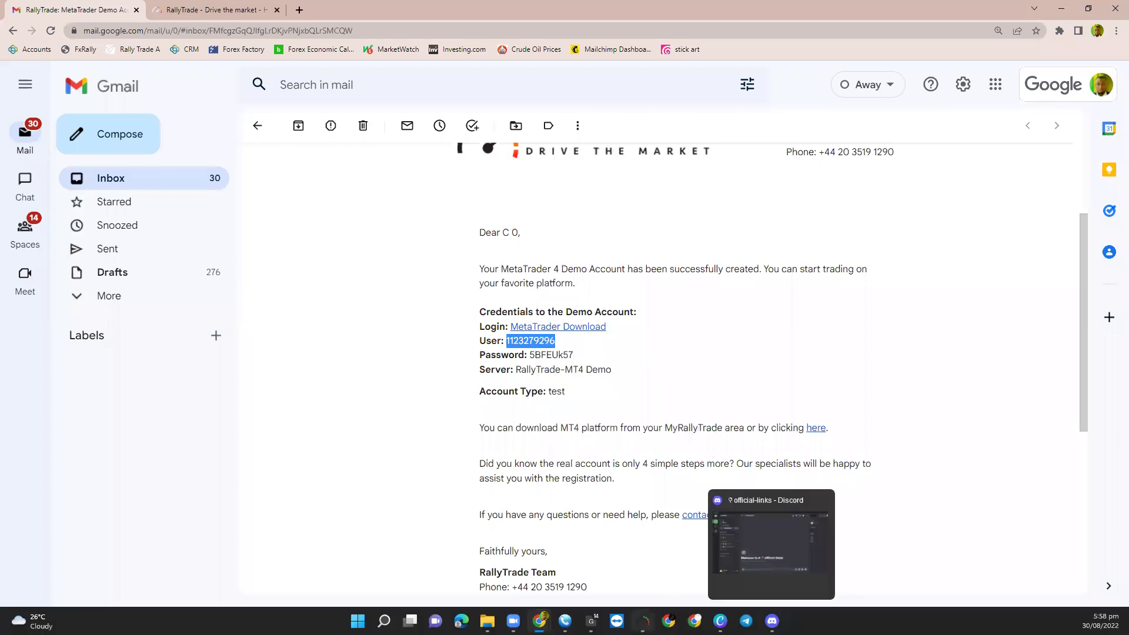
{"action": "left_click", "coordinate": [642, 620]}
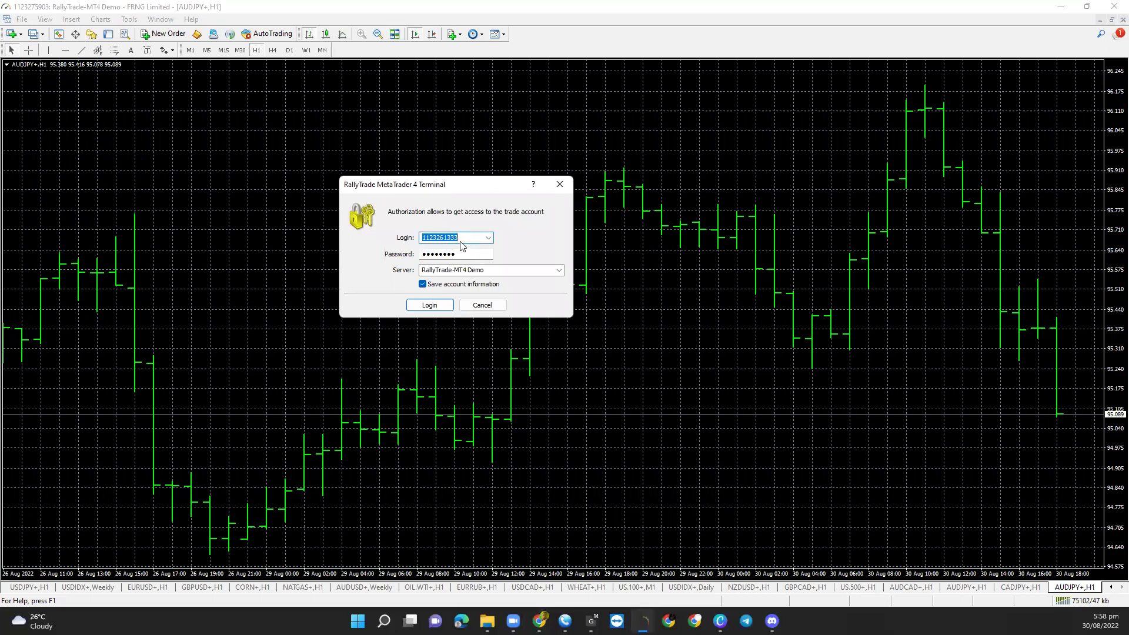
Step: Paste the user number as the login, then copy the account password from Gmail
{"action": "key", "text": "BackSpace"}
{"action": "key", "text": "ctrl+v"}
{"action": "mouse_move", "coordinate": [539, 620]}
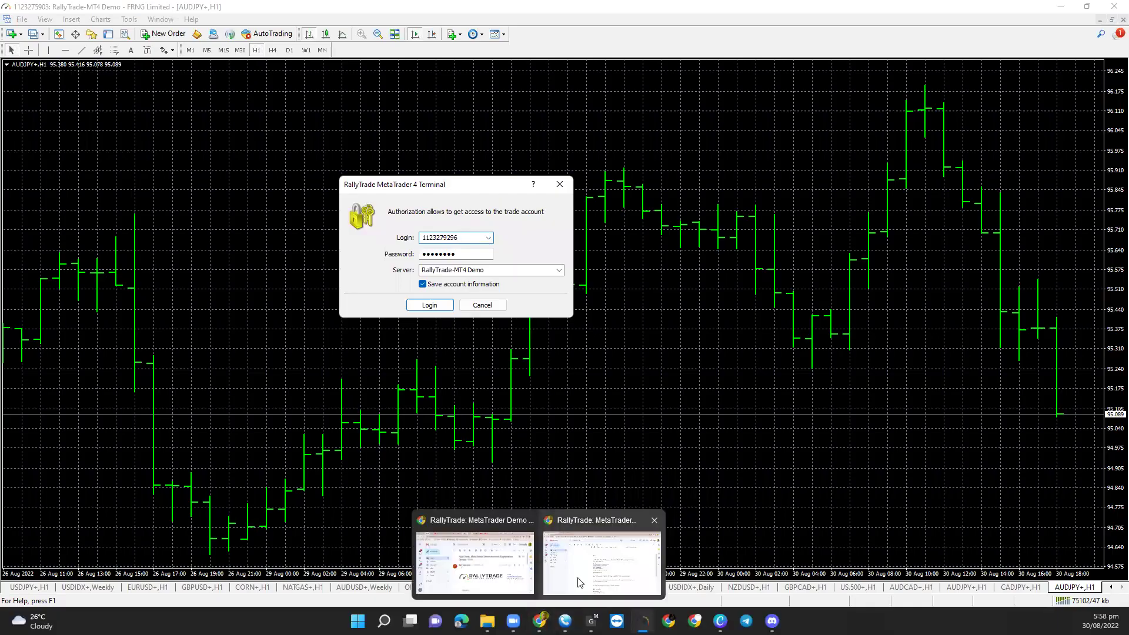
{"action": "left_click", "coordinate": [611, 564]}
{"action": "left_click_drag", "start_coordinate": [530, 355], "coordinate": [574, 355]}
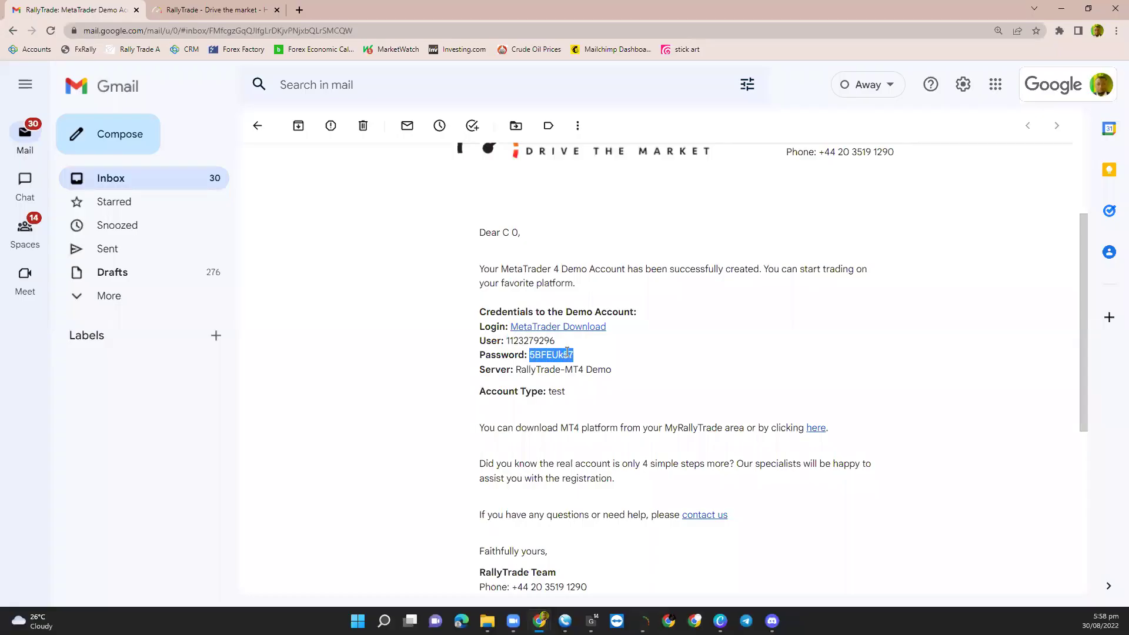
{"action": "right_click", "coordinate": [567, 351]}
{"action": "left_click", "coordinate": [588, 363]}
{"action": "left_click", "coordinate": [644, 621]}
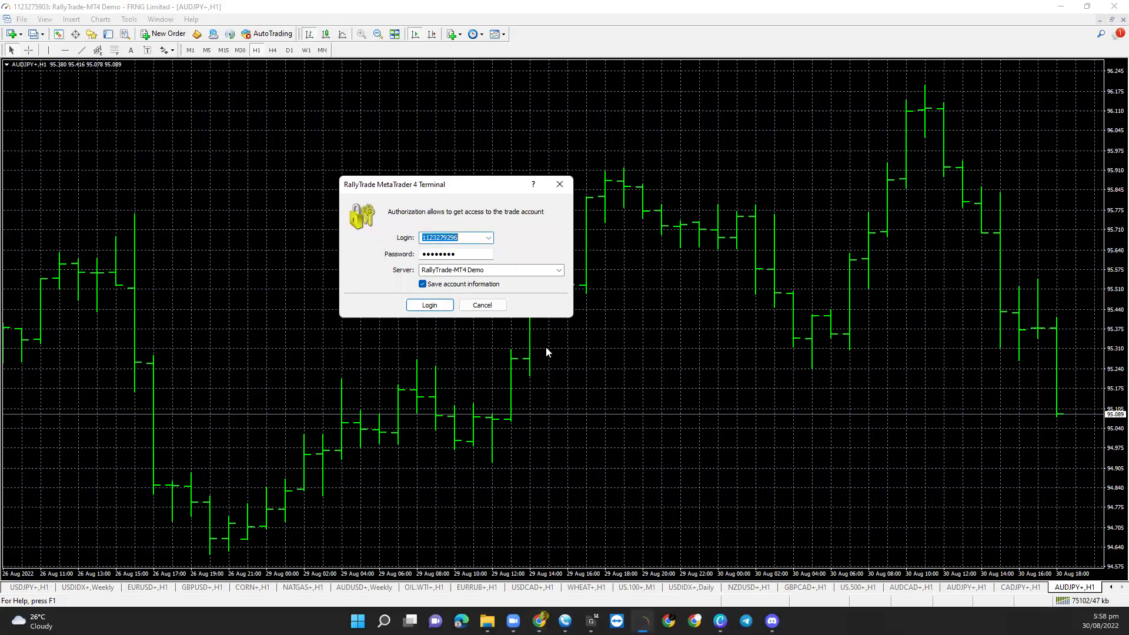
Step: Replace the old entry in the password field with the copied demo password
{"action": "left_click", "coordinate": [462, 256]}
{"action": "key", "text": "ctrl+a"}
{"action": "key", "text": "ctrl+v"}
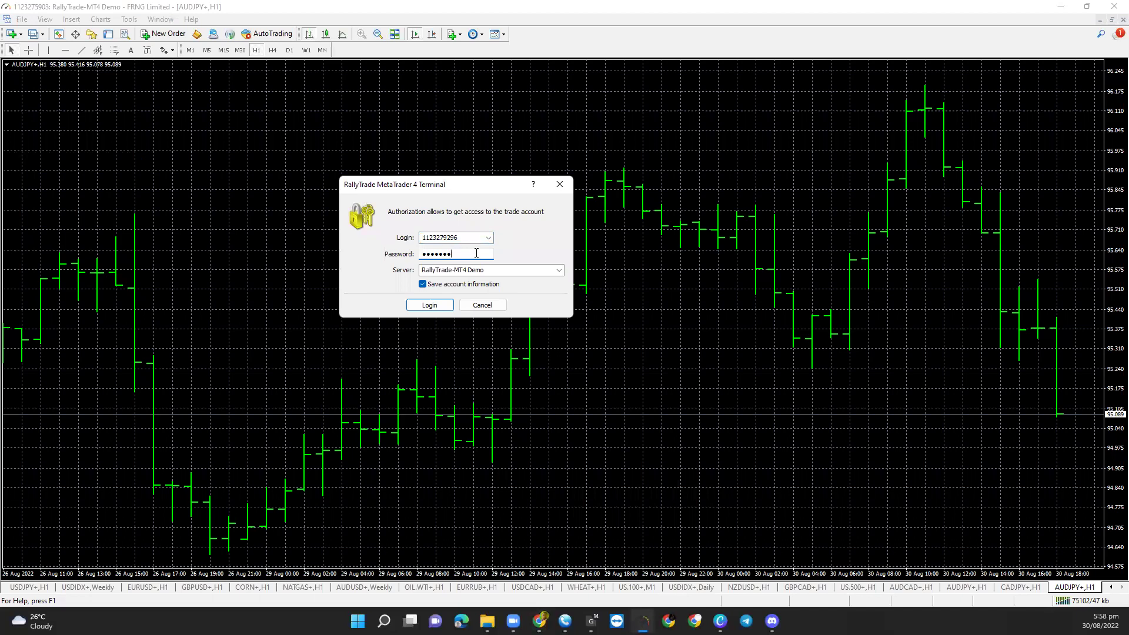
{"action": "key", "text": "ctrl+a"}
{"action": "key", "text": "BackSpace"}
{"action": "key", "text": "ctrl+v"}
Step: Choose the RallyTrade-MT4 Demo server and log in to the demo account
{"action": "left_click", "coordinate": [559, 271]}
{"action": "left_click", "coordinate": [559, 271]}
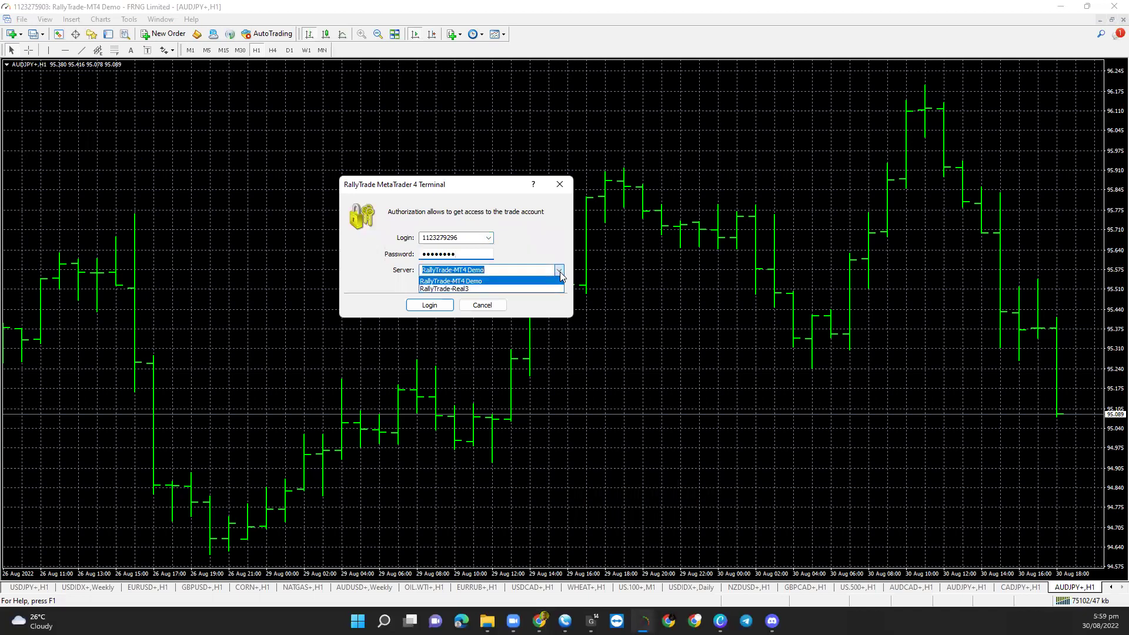
{"action": "left_click", "coordinate": [473, 281]}
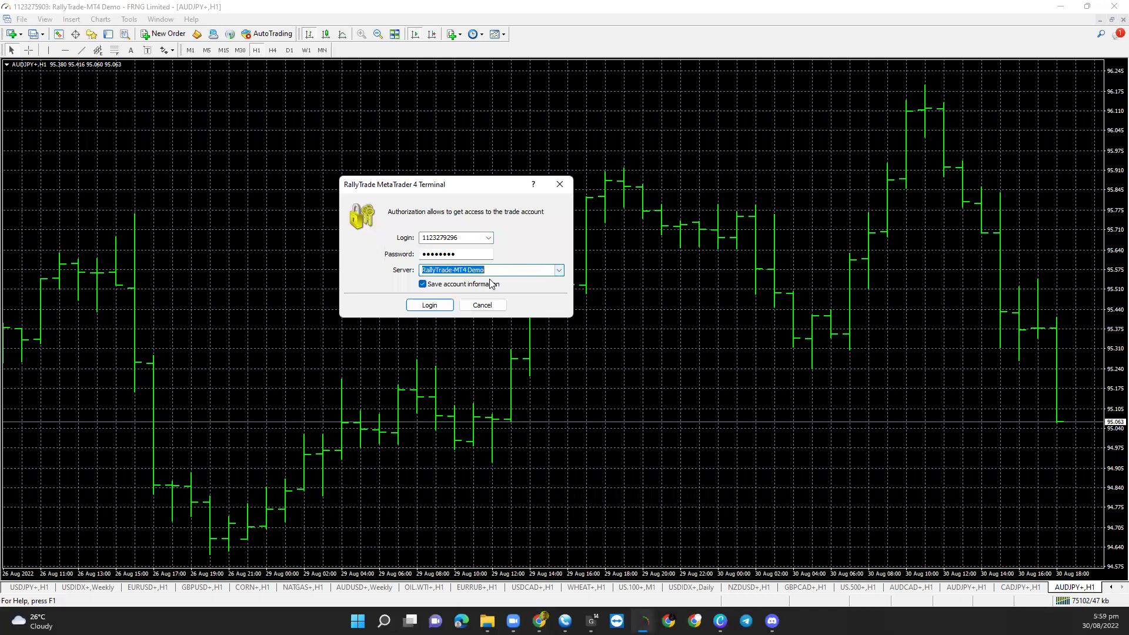
{"action": "left_click", "coordinate": [433, 306]}
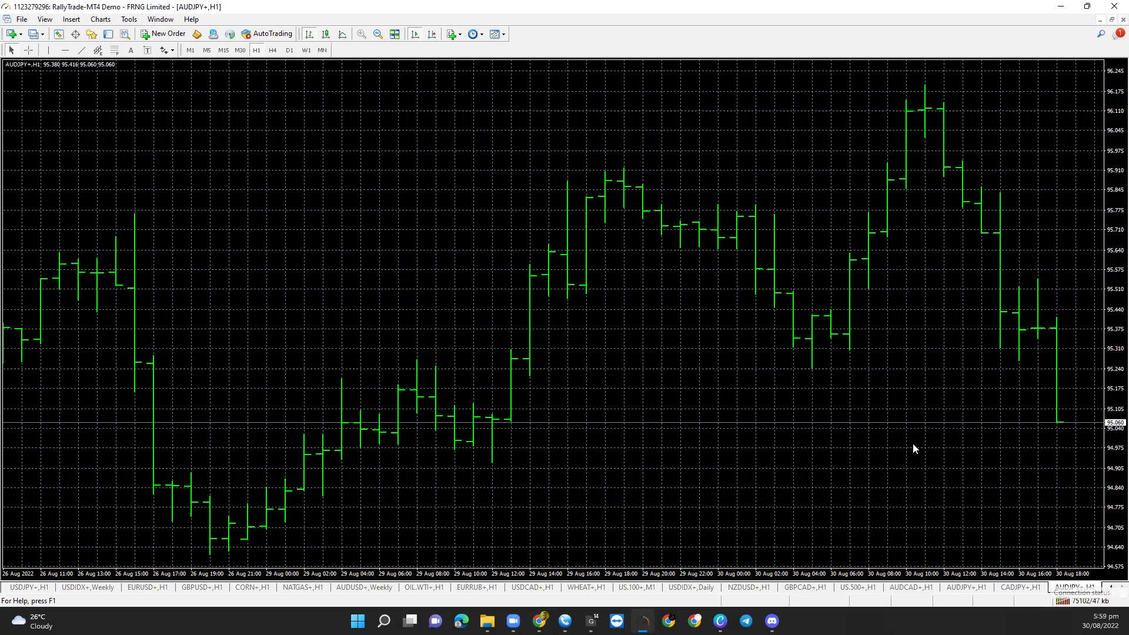
Step: Show the Terminal, Market Watch and Navigator panels with Ctrl+T, Ctrl+M and Ctrl+N
{"action": "key", "text": "ctrl+t"}
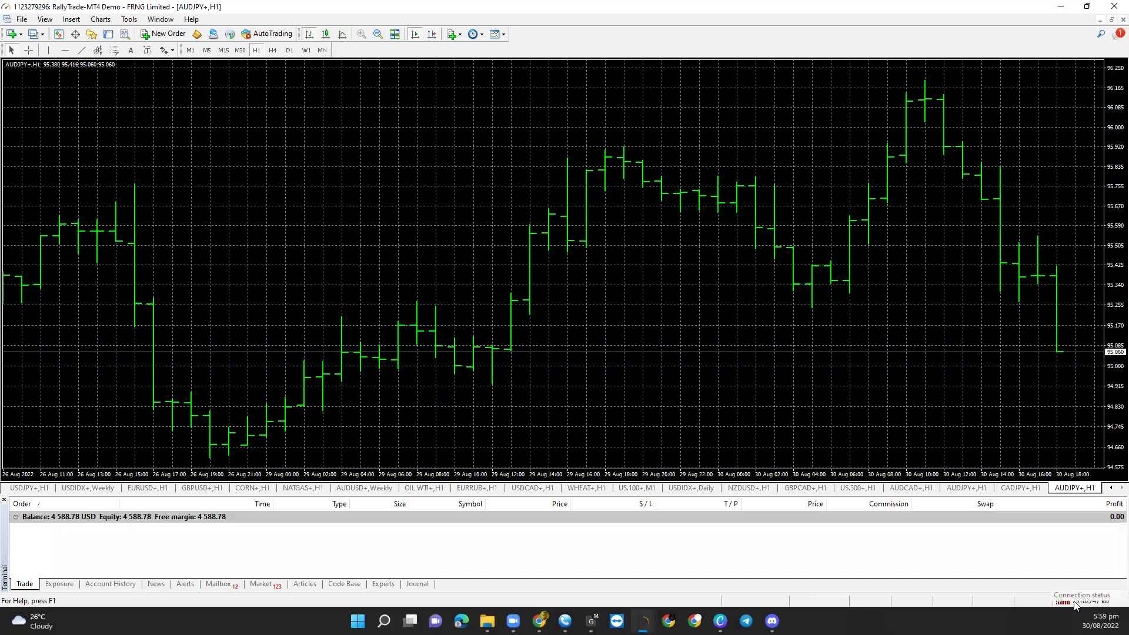
{"action": "key", "text": "ctrl+m"}
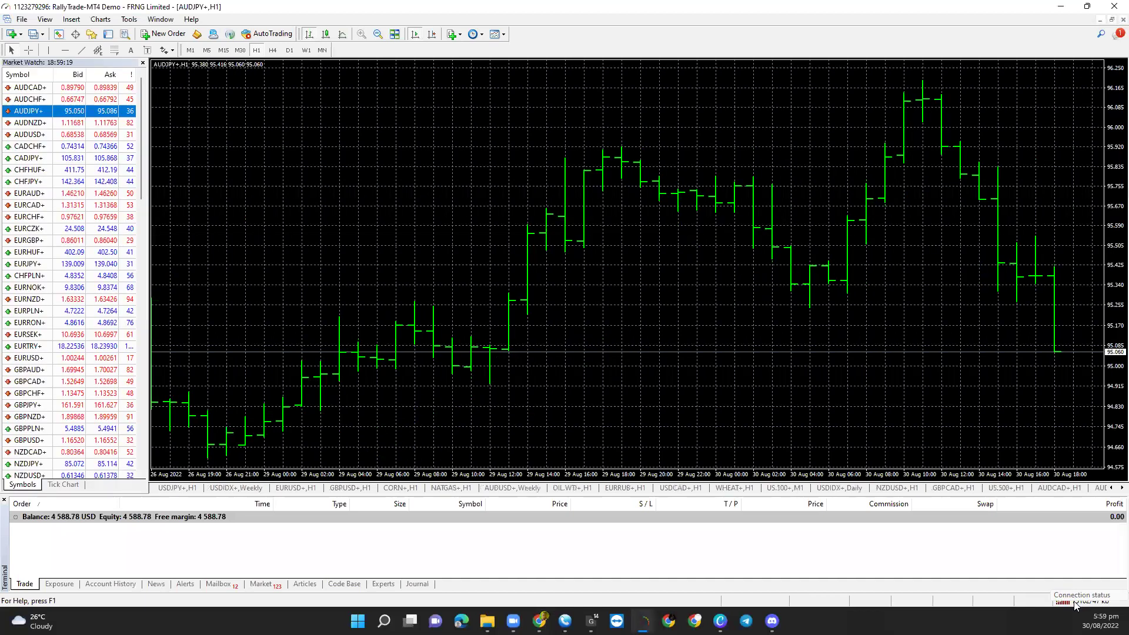
{"action": "key", "text": "ctrl+n"}
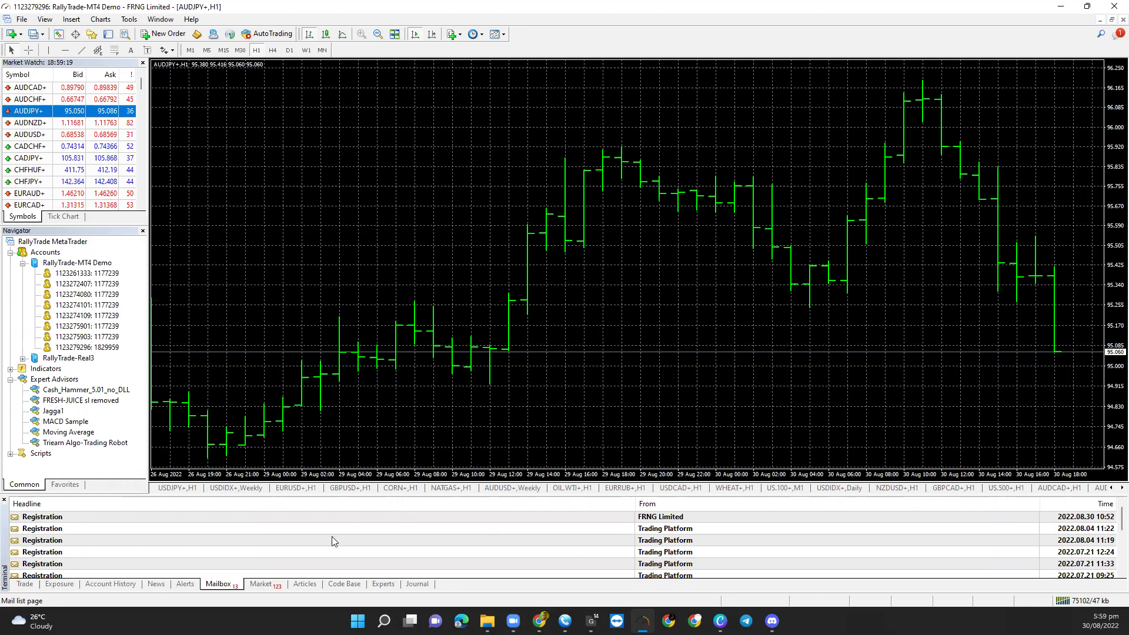
Step: Switch the Terminal to the Trade tab, fold Expert Advisors and expand the RallyTrade-MT4 Demo accounts
{"action": "left_click", "coordinate": [23, 586]}
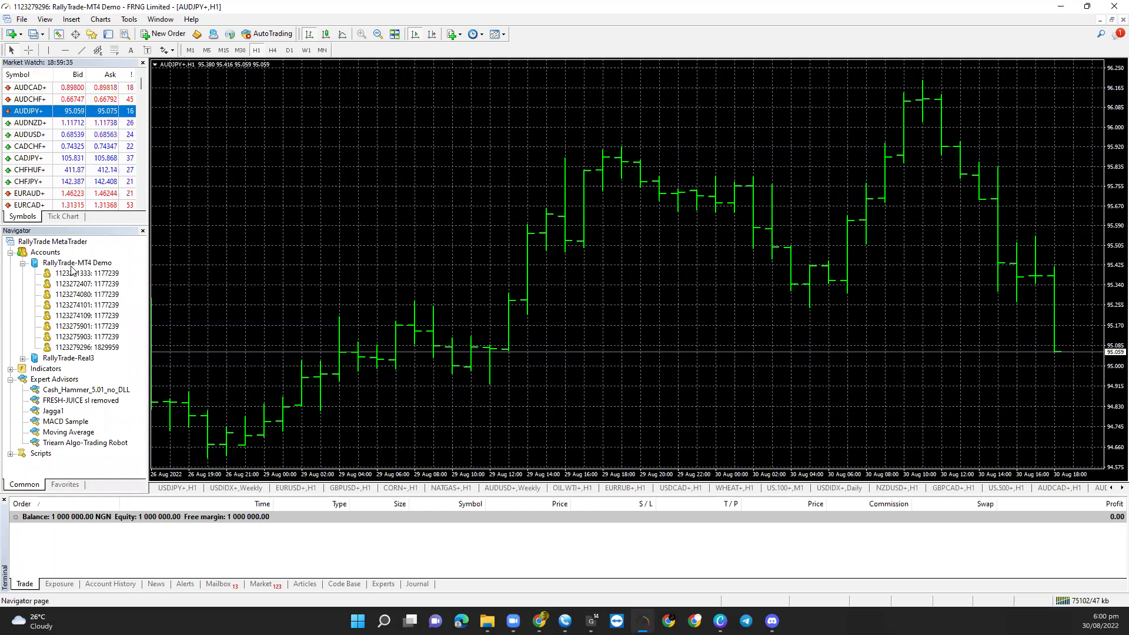
{"action": "left_click", "coordinate": [23, 265]}
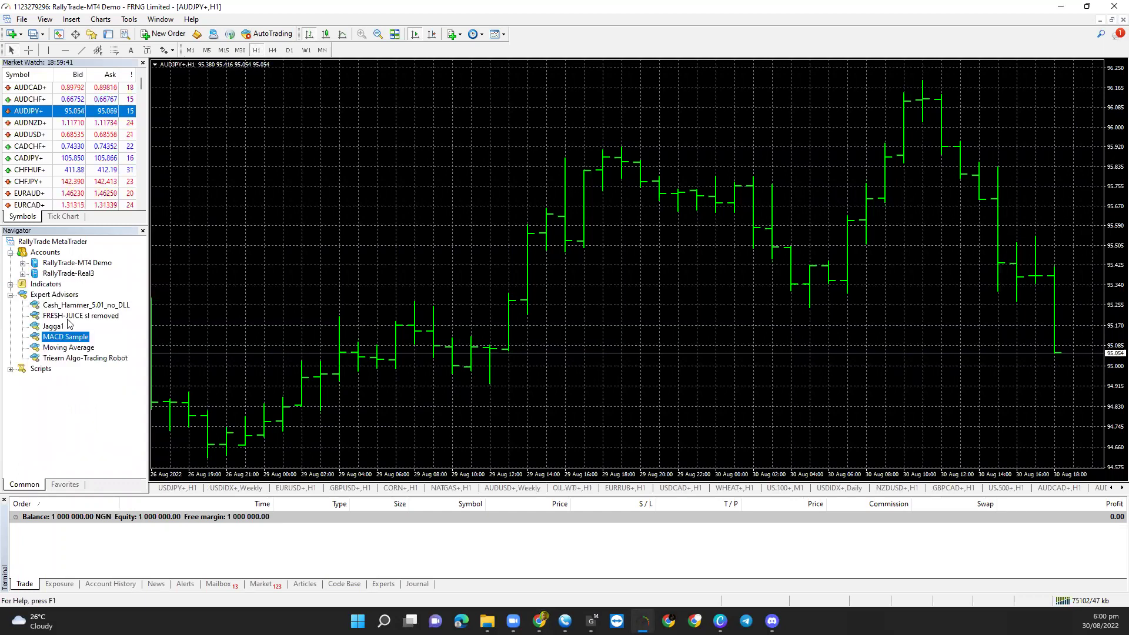
{"action": "left_click", "coordinate": [10, 295]}
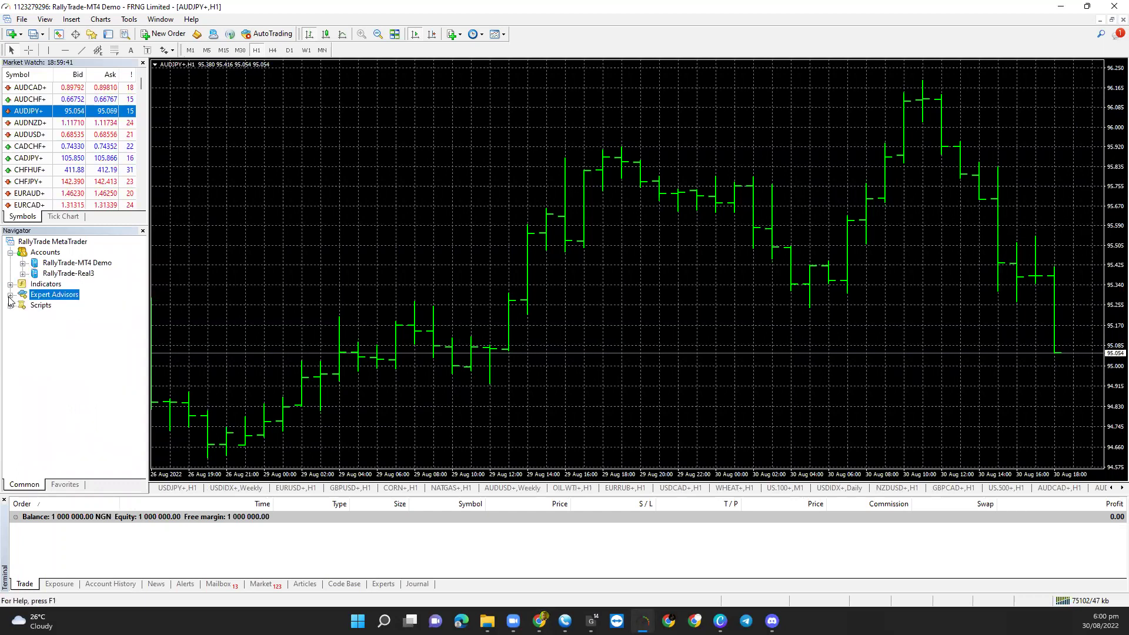
{"action": "left_click", "coordinate": [23, 263]}
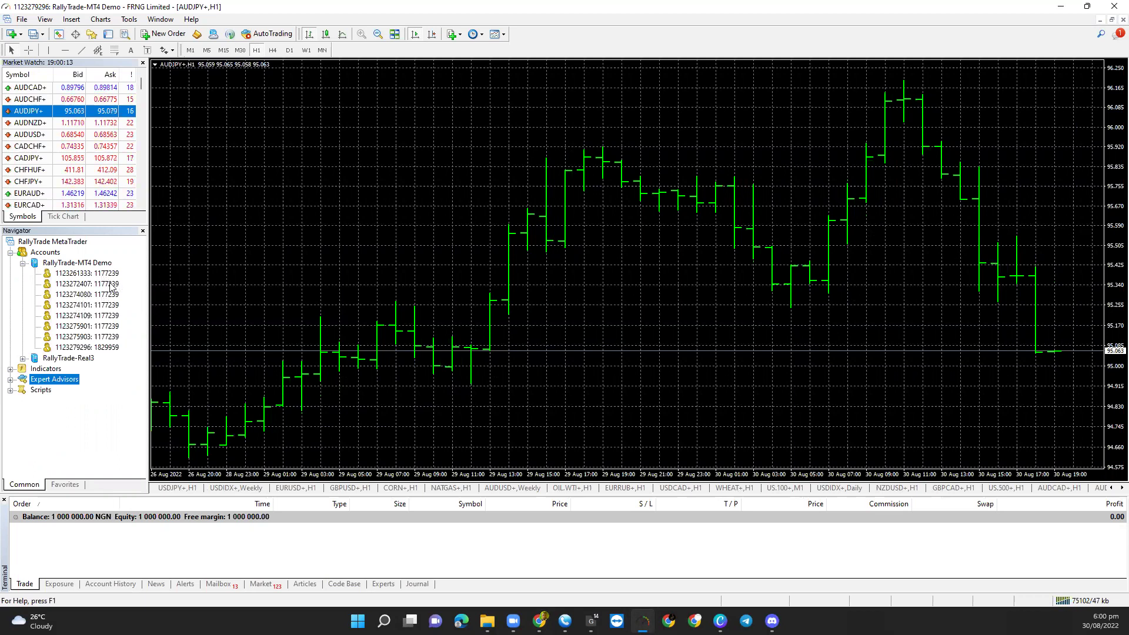
Step: Glance at the Gmail credentials email, then return to MetaTrader 4
{"action": "mouse_move", "coordinate": [564, 621]}
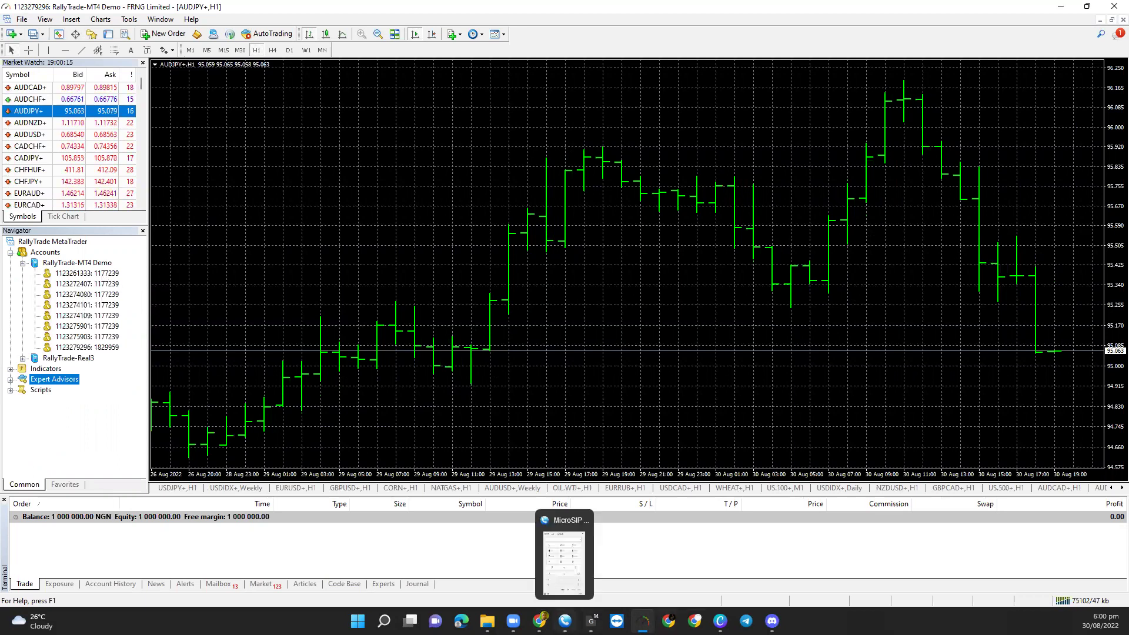
{"action": "left_click", "coordinate": [591, 569]}
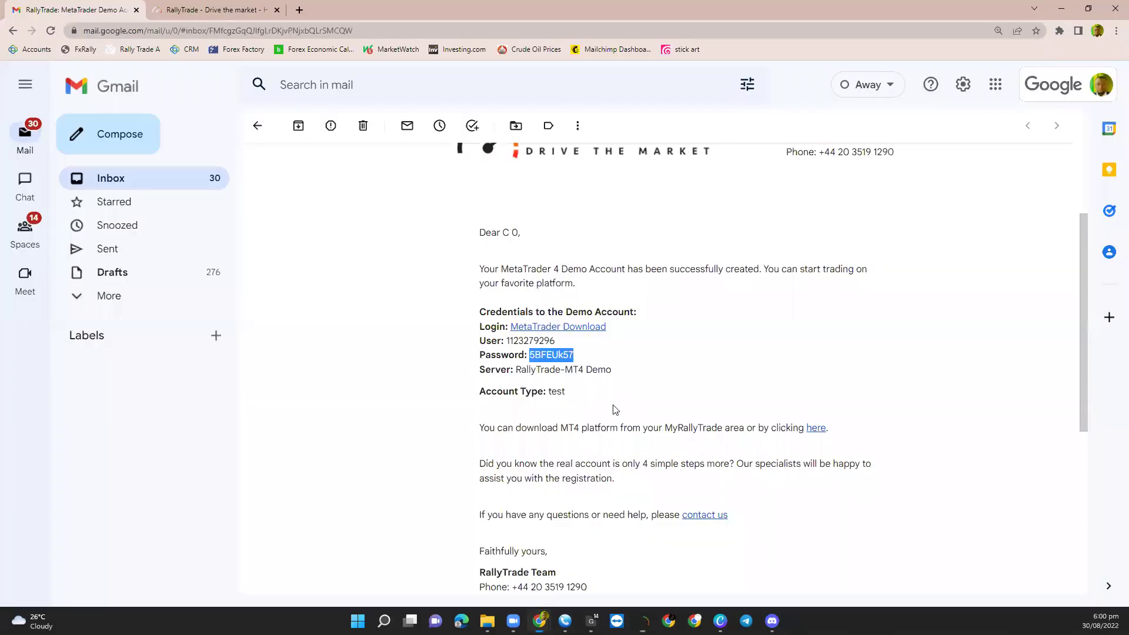
{"action": "mouse_move", "coordinate": [539, 621]}
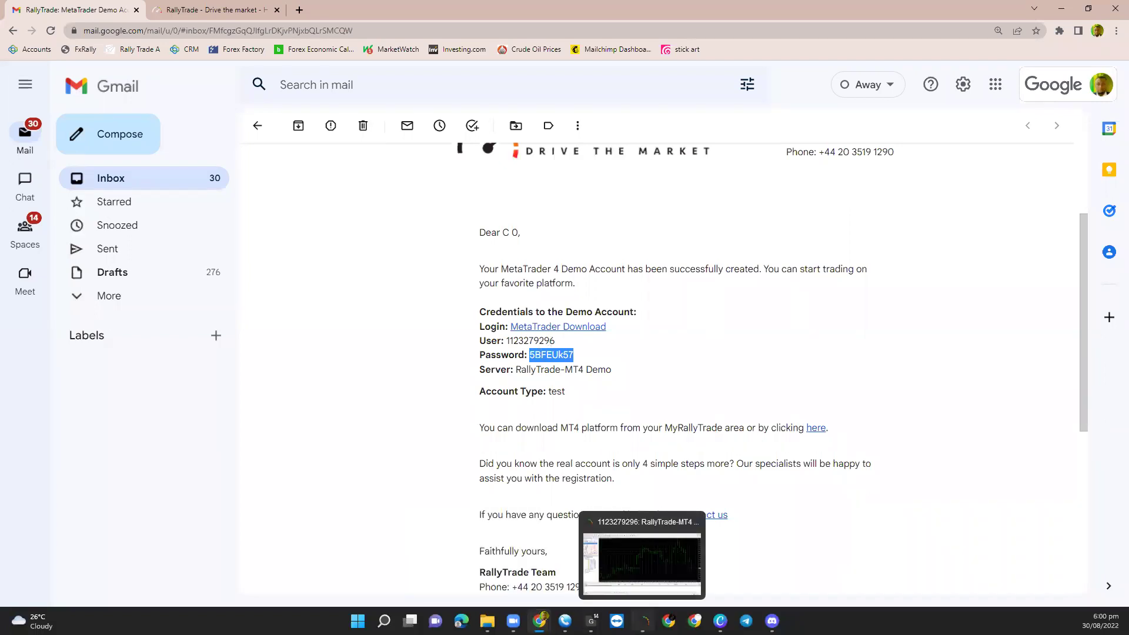
{"action": "left_click", "coordinate": [643, 621]}
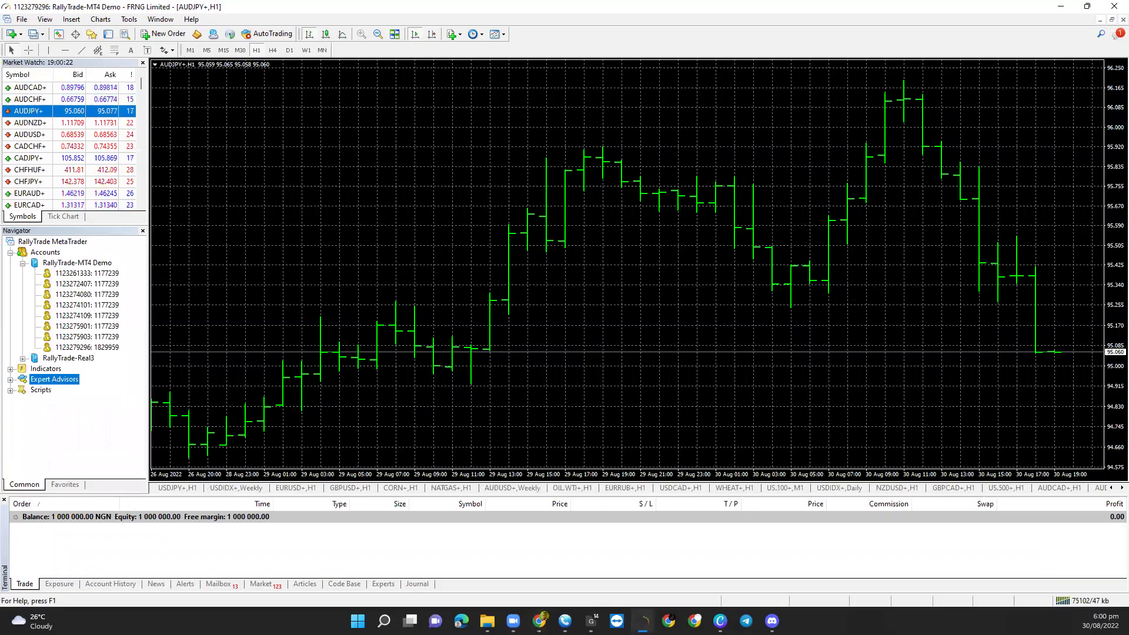
{"action": "left_click", "coordinate": [64, 351]}
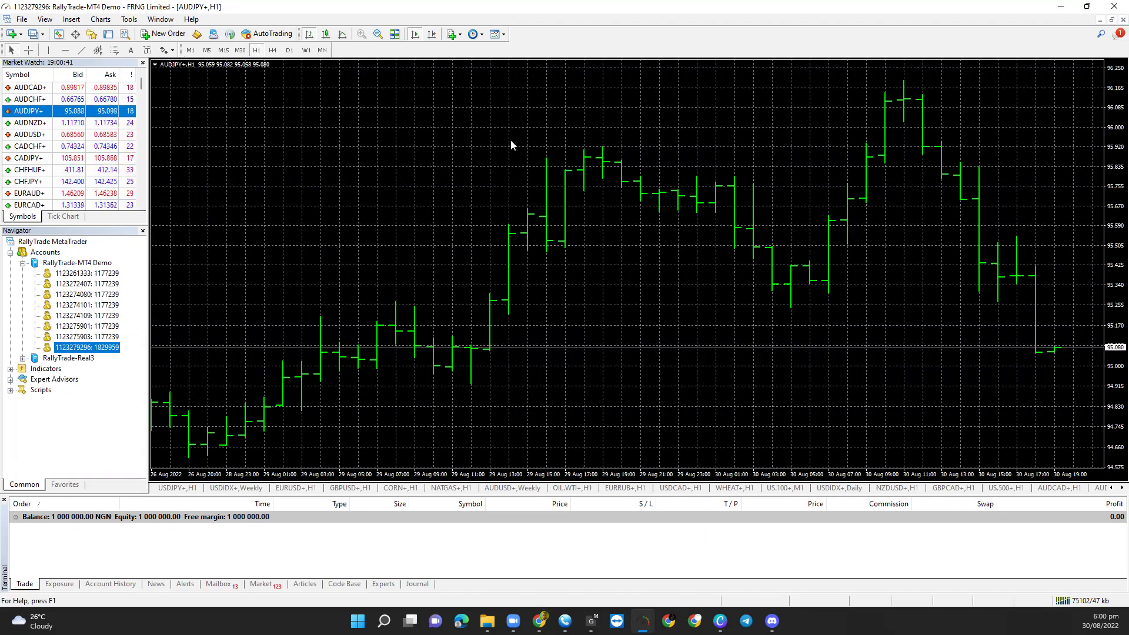
{"action": "left_click", "coordinate": [438, 179]}
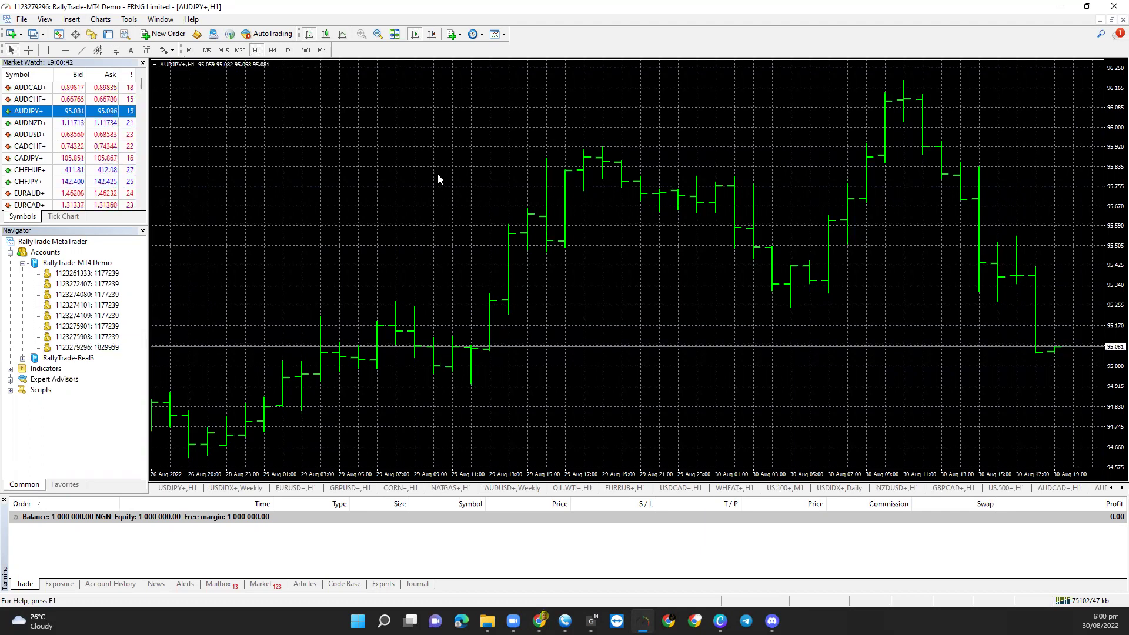
Step: Switch the AUDJPY H1 chart from bars to candlesticks
{"action": "left_click", "coordinate": [326, 34]}
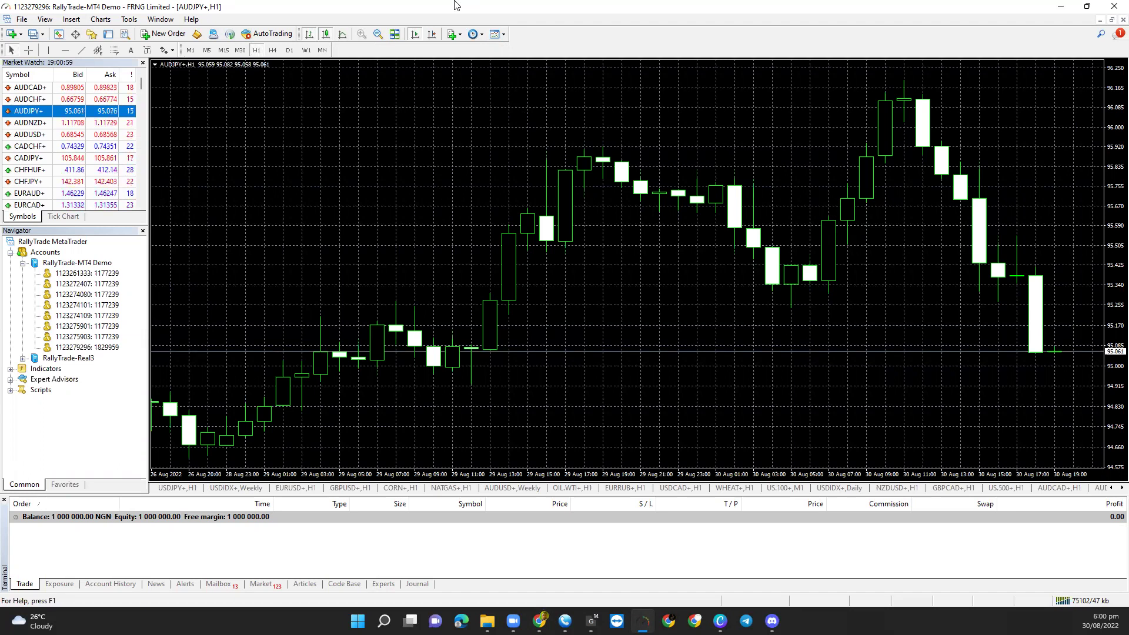
Step: Apply the !CANDLESTICK TEMPLATE to the AUDJPY chart for red and green candles on white
{"action": "left_click", "coordinate": [498, 36]}
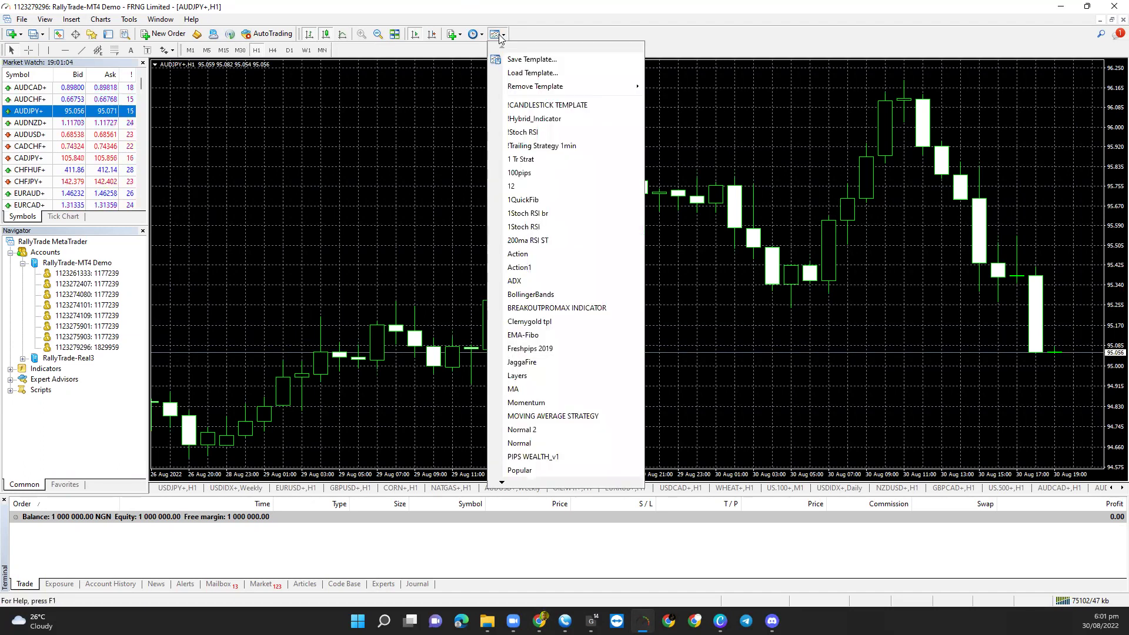
{"action": "left_click", "coordinate": [556, 105]}
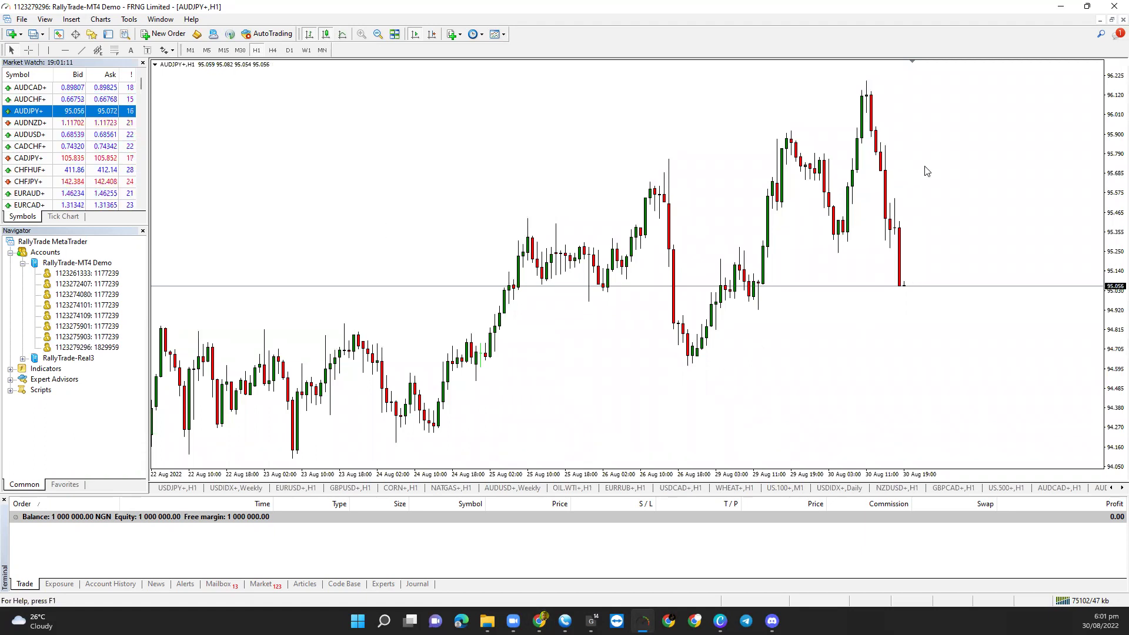
{"action": "left_click", "coordinate": [28, 135]}
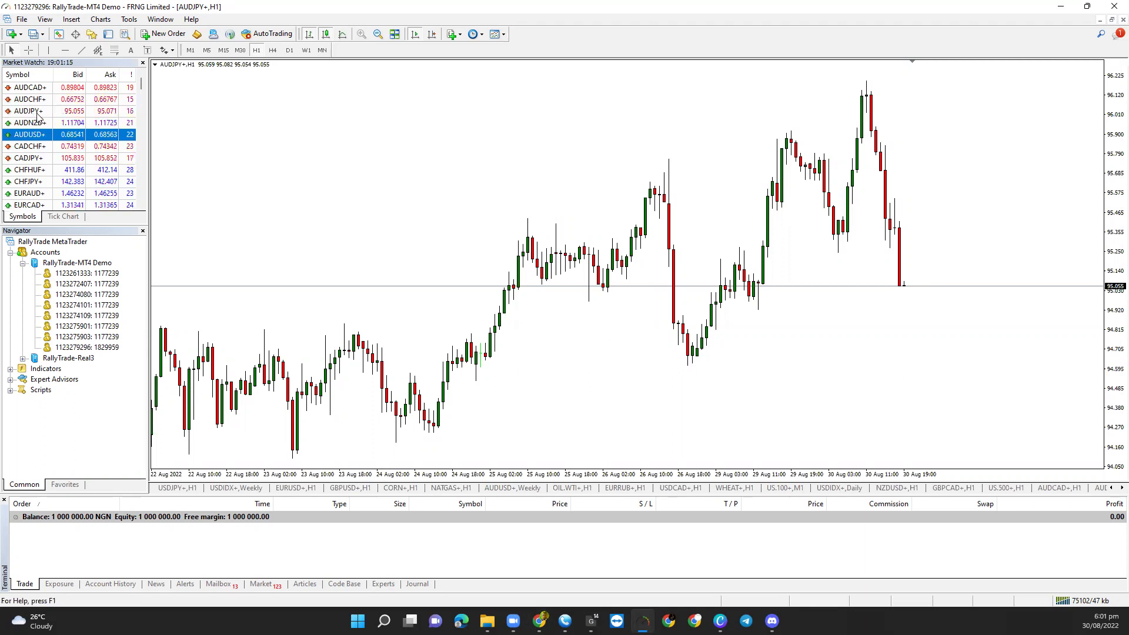
Step: Open a new AUDNZD+ H1 chart window from its Market Watch context menu
{"action": "left_click", "coordinate": [37, 115]}
{"action": "left_click", "coordinate": [74, 184]}
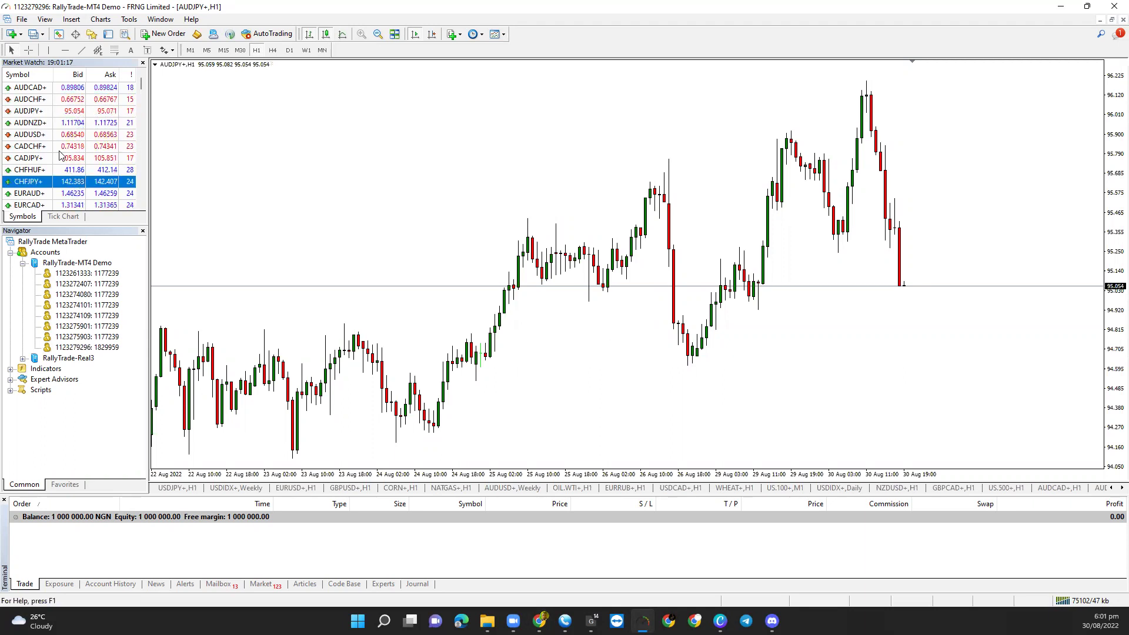
{"action": "left_click", "coordinate": [29, 100]}
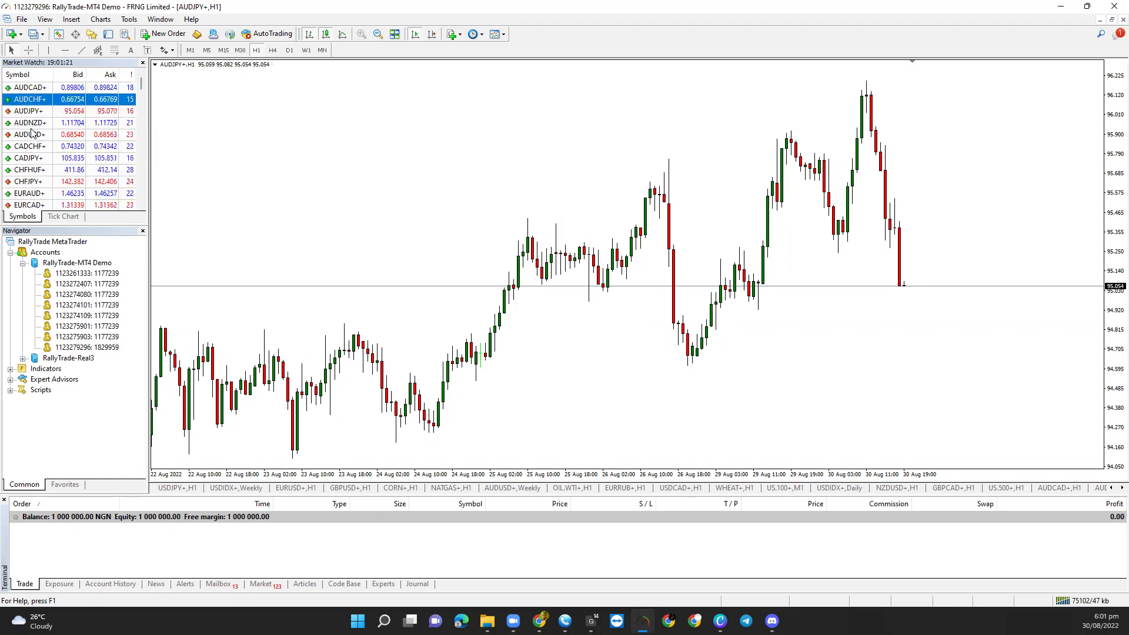
{"action": "right_click", "coordinate": [30, 123]}
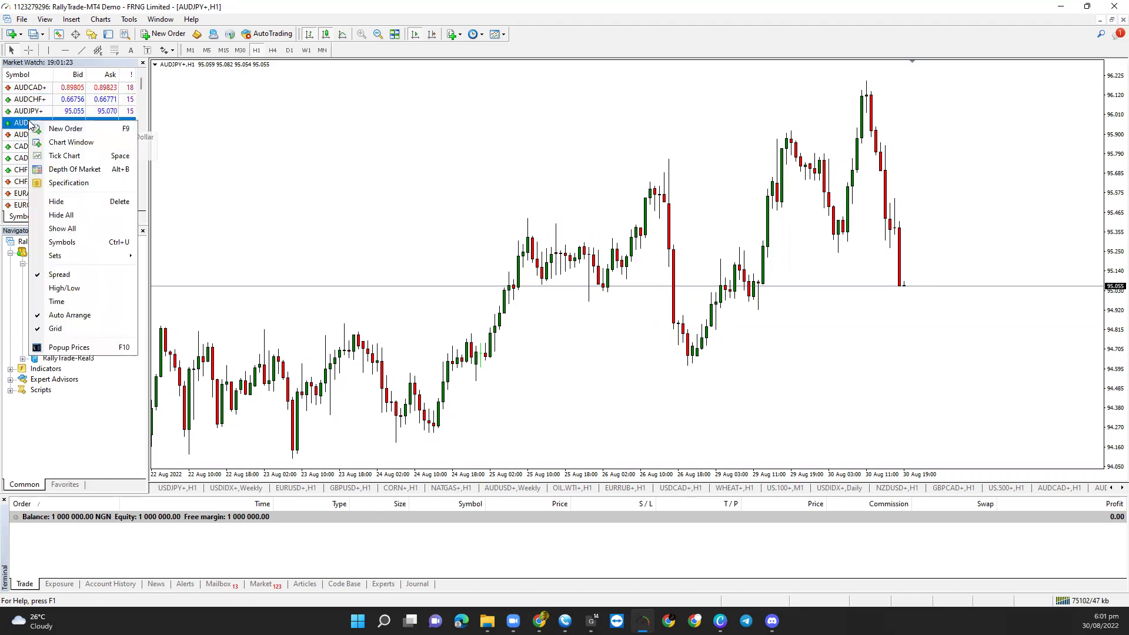
{"action": "left_click", "coordinate": [30, 101]}
{"action": "left_click", "coordinate": [29, 101]}
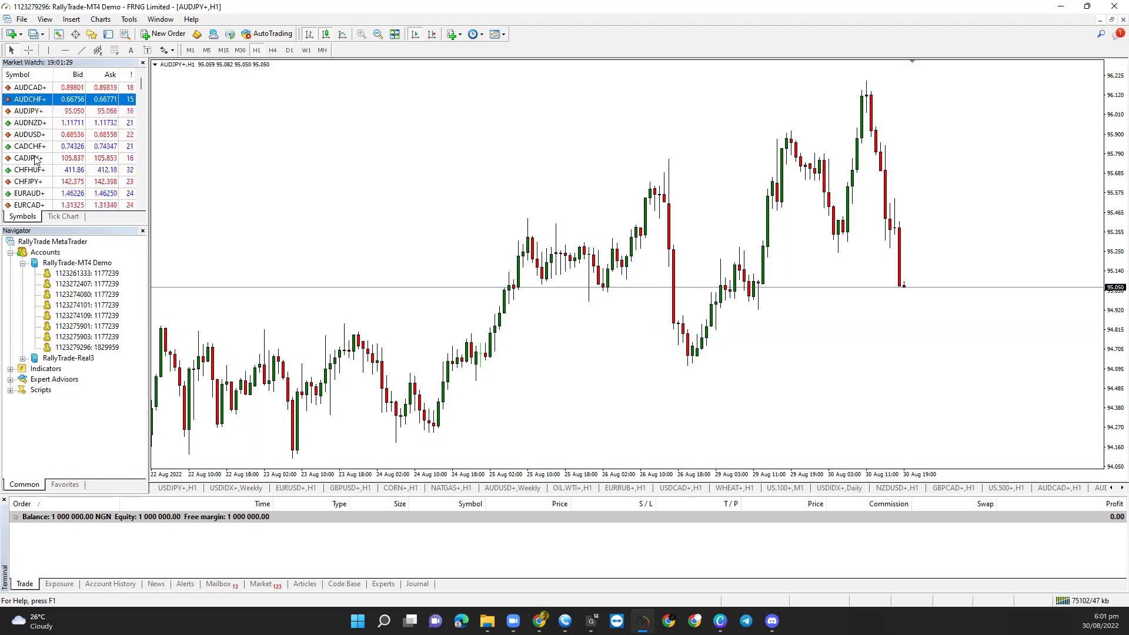
{"action": "right_click", "coordinate": [29, 124]}
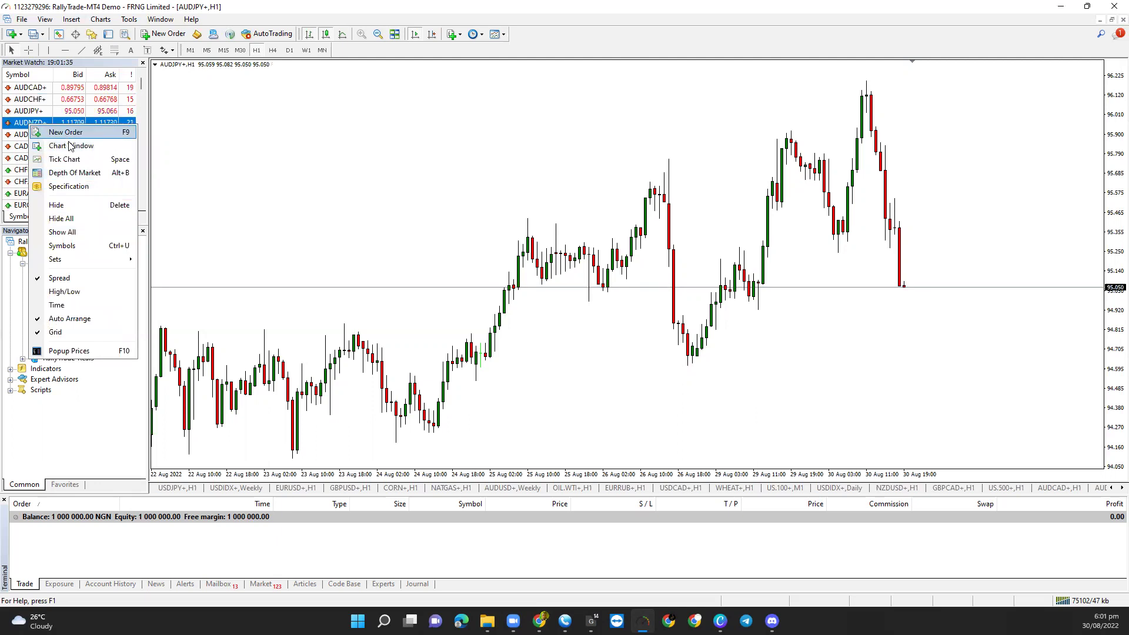
{"action": "left_click", "coordinate": [88, 146]}
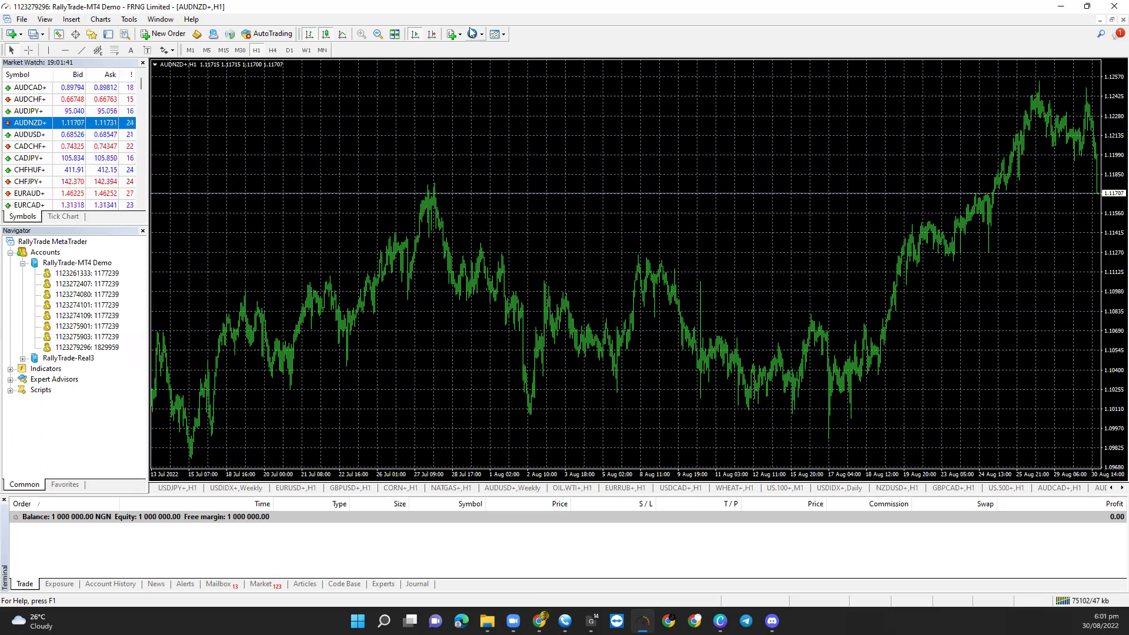
Step: Apply the !CANDLESTICK TEMPLATE to the AUDNZD H1 chart for red and green candles on white
{"action": "left_click", "coordinate": [497, 34]}
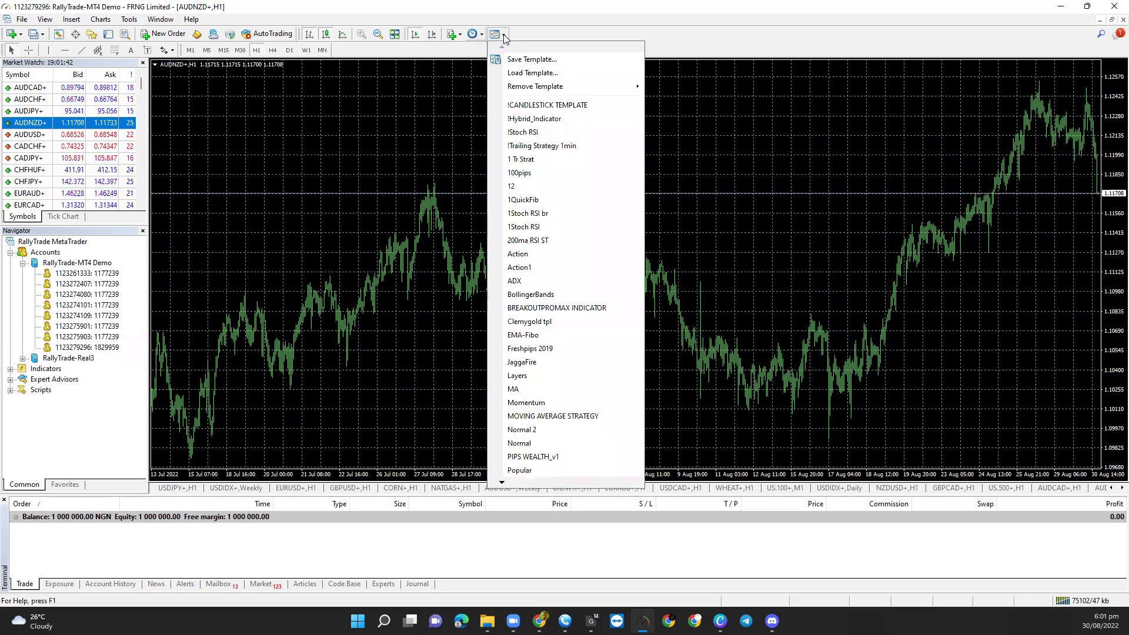
{"action": "left_click", "coordinate": [536, 106]}
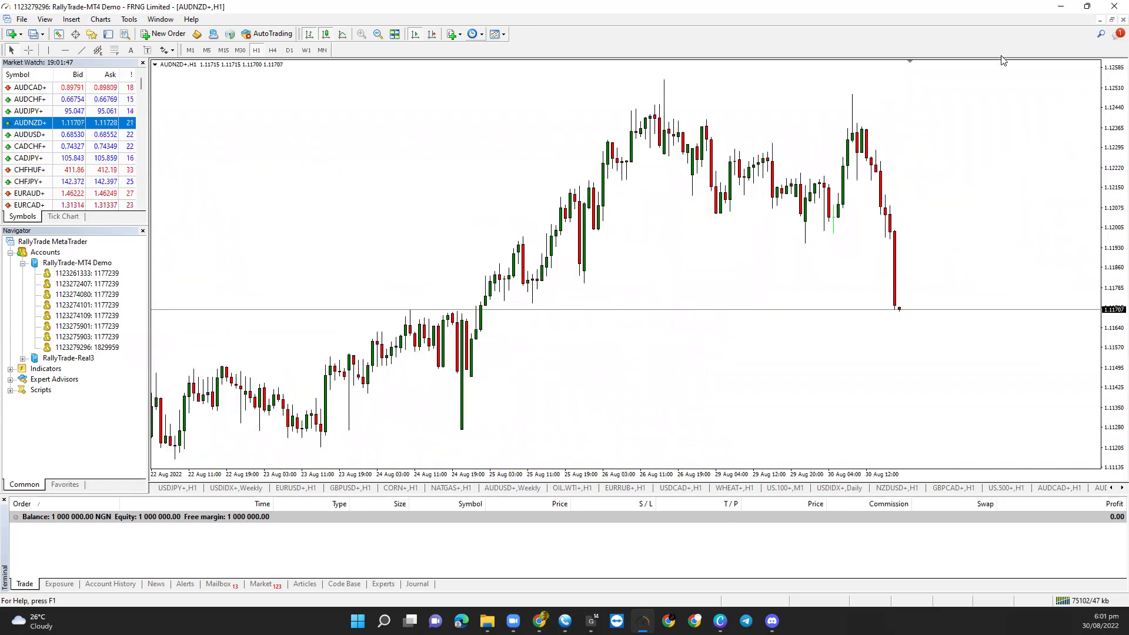